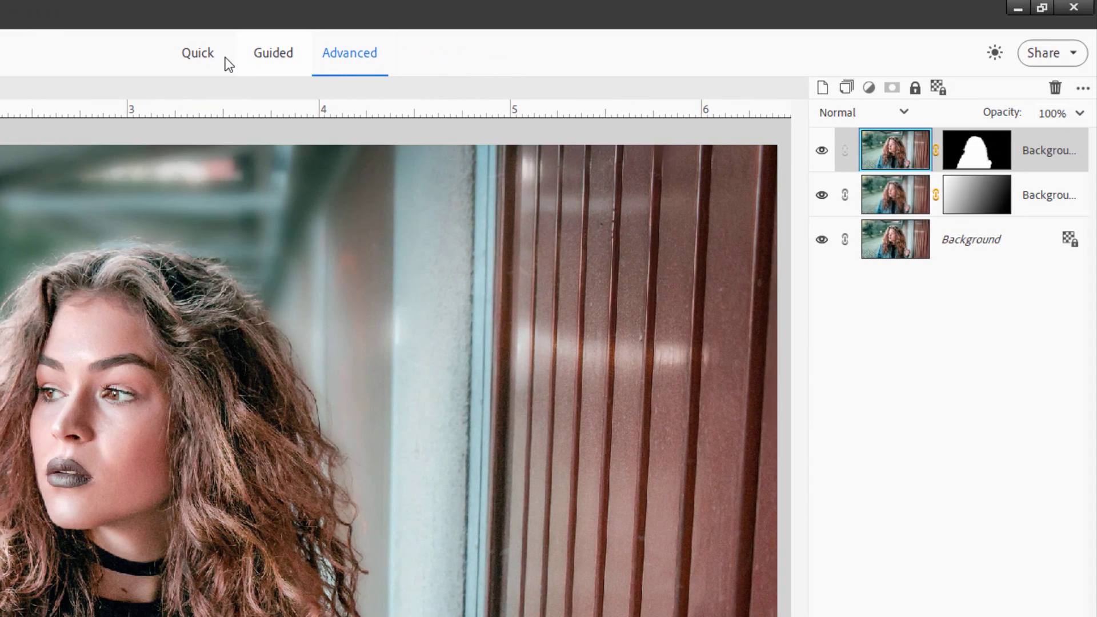
Tour the Quick and Guided edit workspaces, then return to full editing.
{"action": "left_click", "coordinate": [210, 51]}
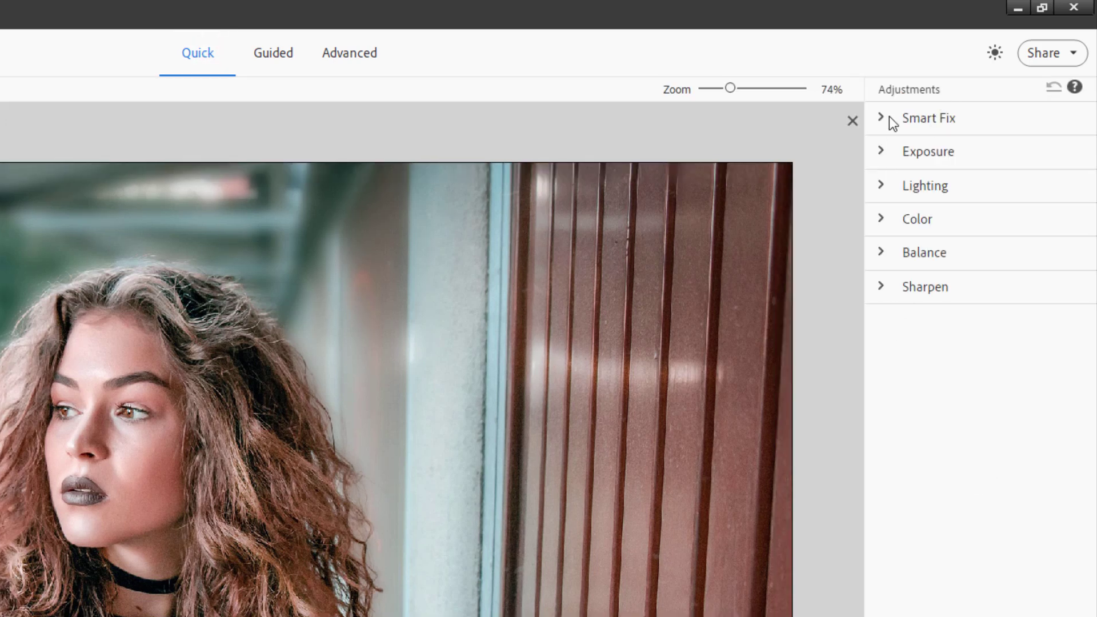
{"action": "left_click", "coordinate": [880, 185]}
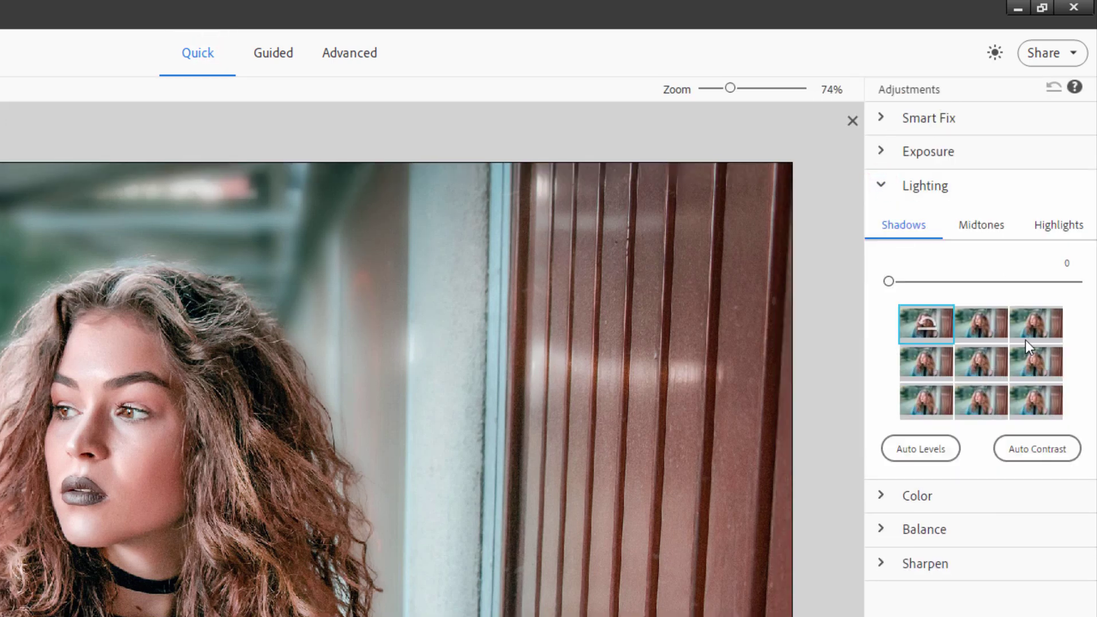
{"action": "left_click", "coordinate": [289, 55]}
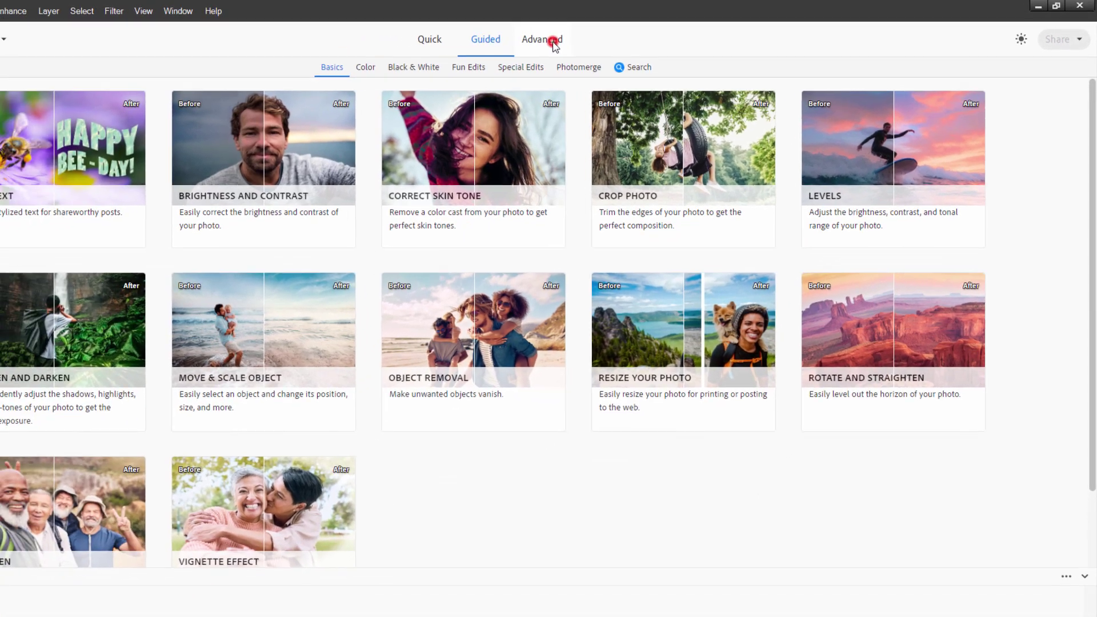
{"action": "left_click", "coordinate": [499, 42]}
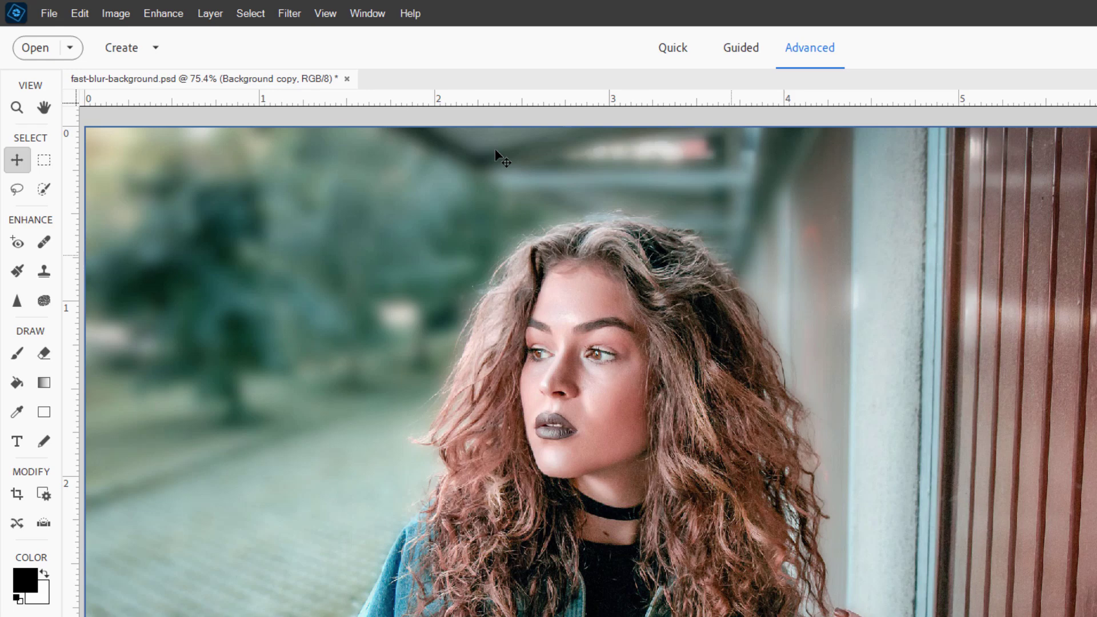
Preview Paint Daubs, Rough Pastels, Watercolor and Sponge in the Filter Gallery, then cancel.
{"action": "left_click", "coordinate": [322, 13]}
{"action": "key", "text": "Escape"}
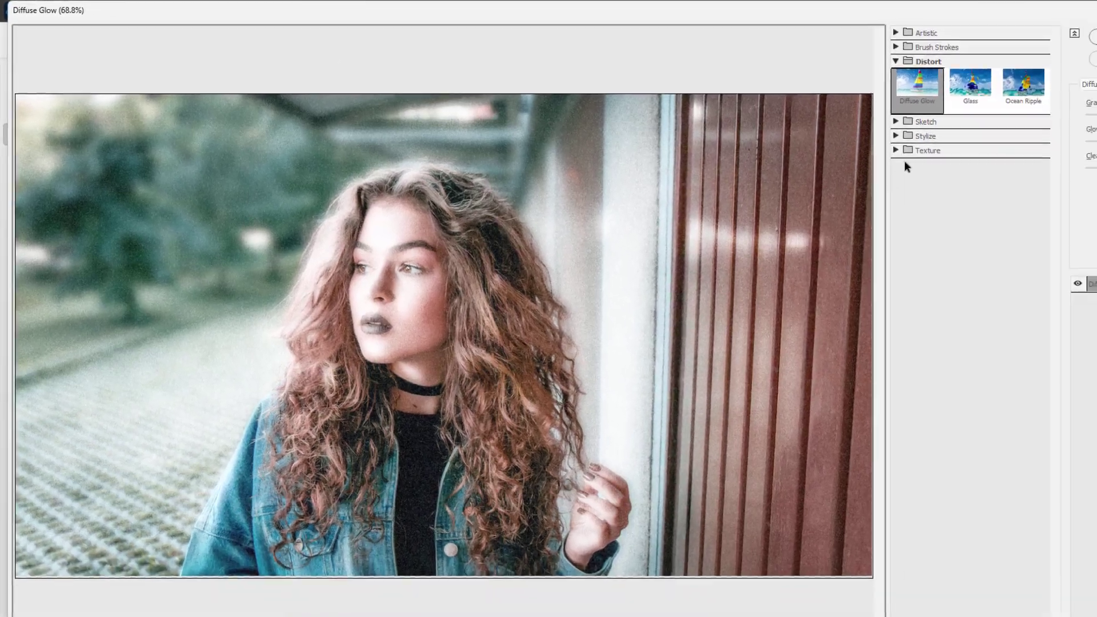
{"action": "left_click", "coordinate": [790, 29]}
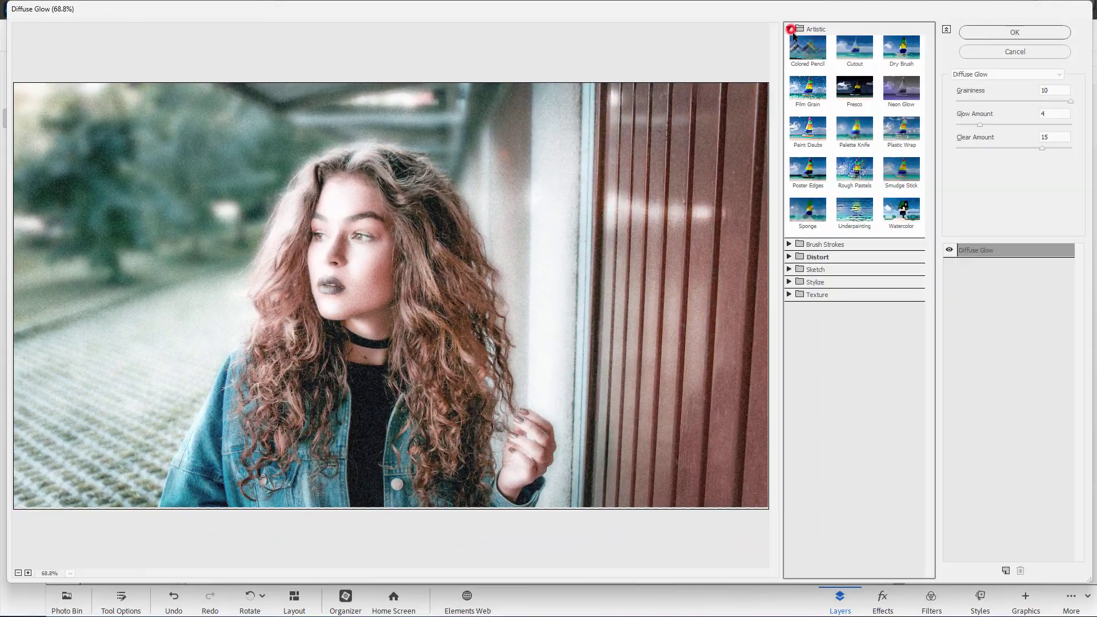
{"action": "left_click", "coordinate": [807, 129]}
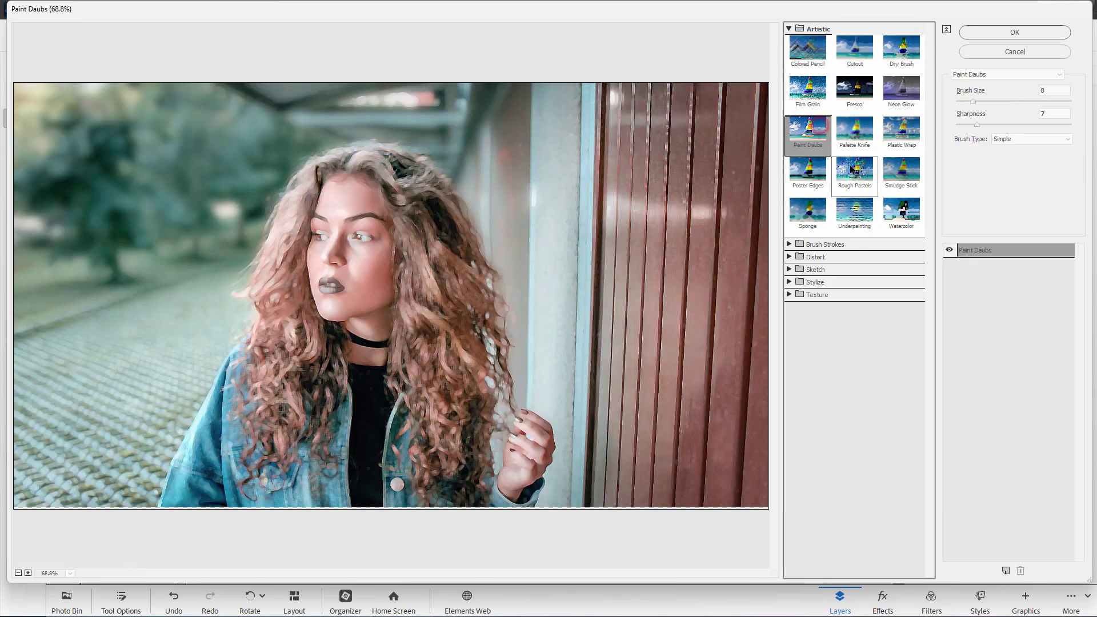
{"action": "left_click", "coordinate": [851, 170]}
{"action": "left_click", "coordinate": [901, 214]}
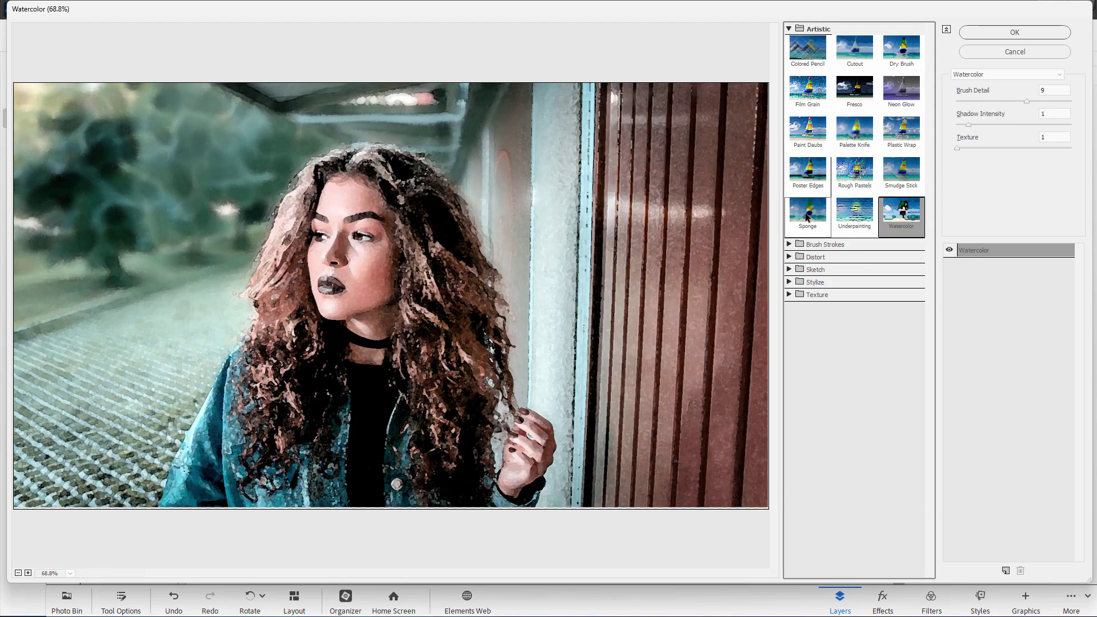
{"action": "left_click", "coordinate": [806, 217]}
{"action": "left_click", "coordinate": [1015, 52]}
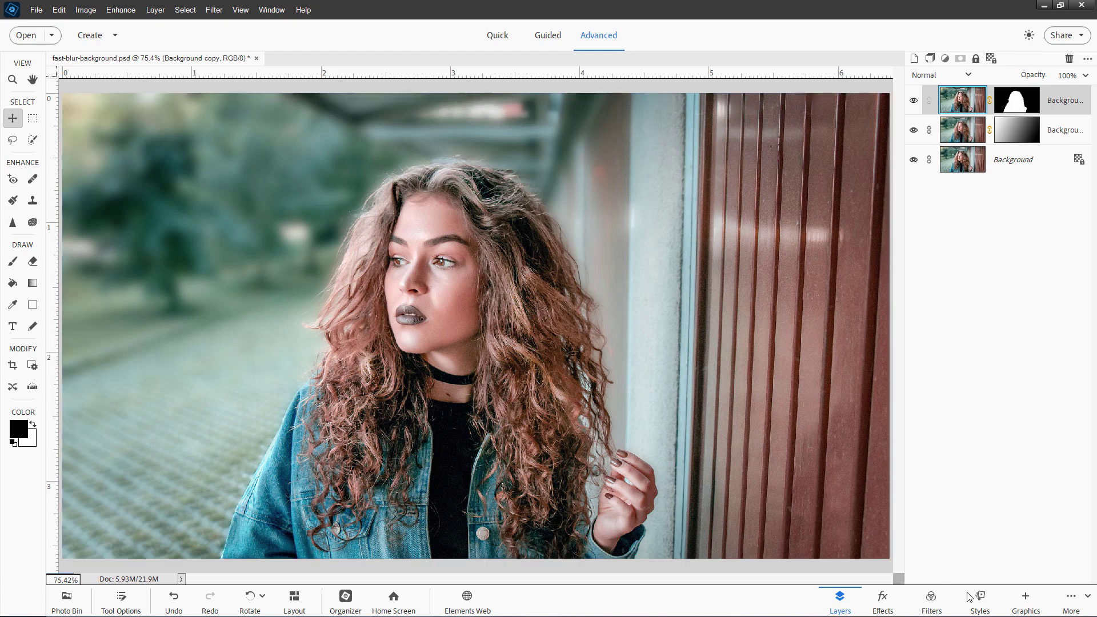
Apply a green-toned Artistic effect from the Effects panel, then hide its layer.
{"action": "left_click", "coordinate": [883, 601]}
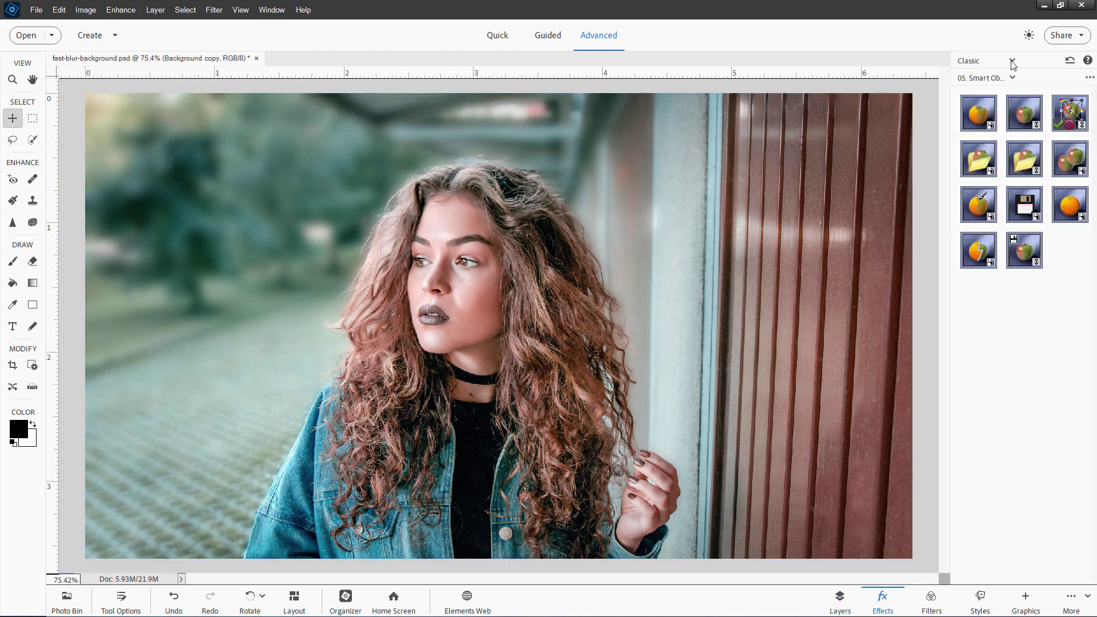
{"action": "left_click", "coordinate": [1012, 62]}
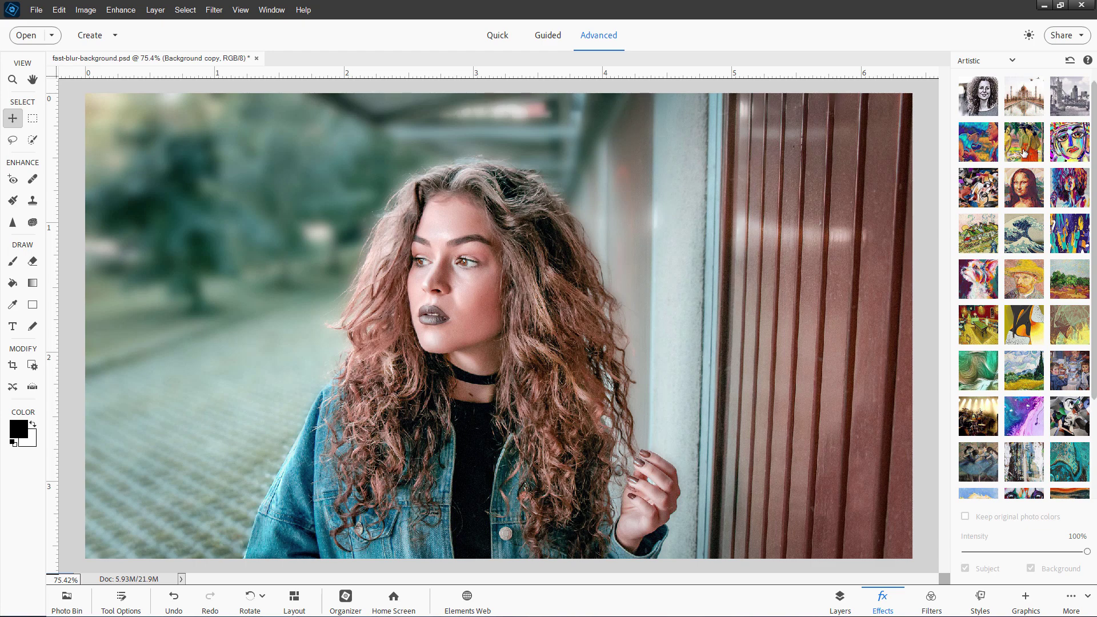
{"action": "left_click", "coordinate": [1025, 152]}
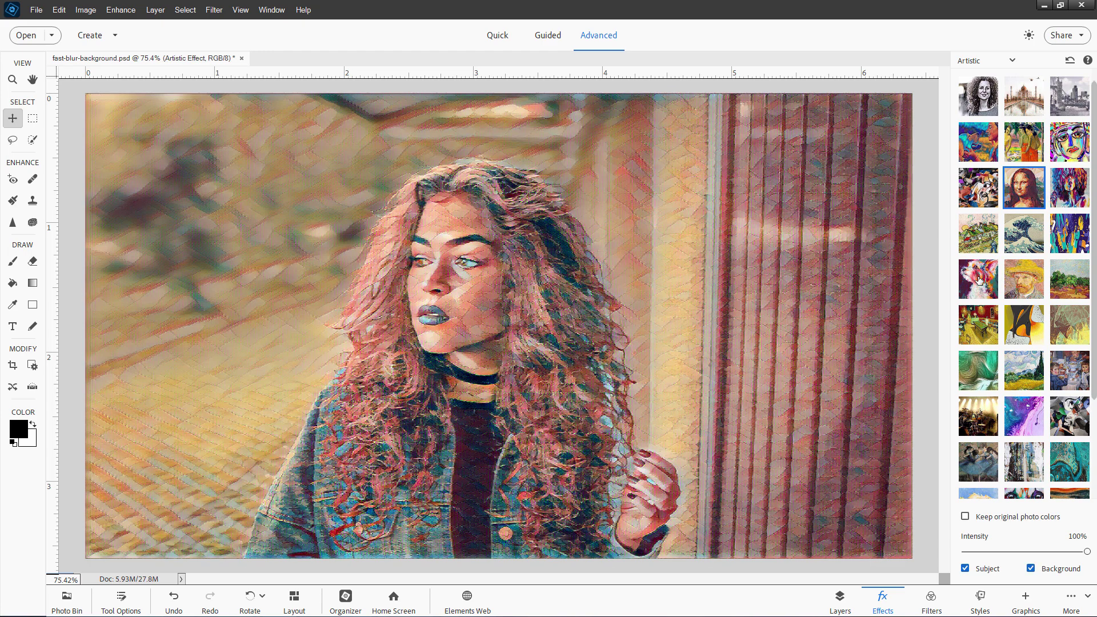
{"action": "left_click", "coordinate": [978, 371]}
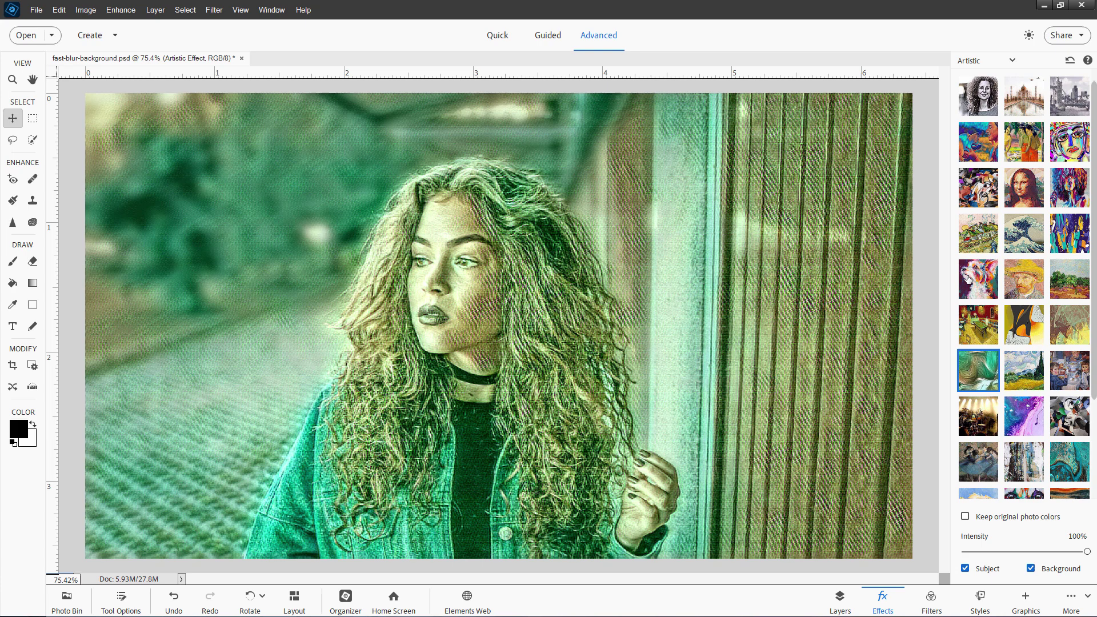
{"action": "left_click", "coordinate": [838, 601]}
{"action": "left_click", "coordinate": [914, 101]}
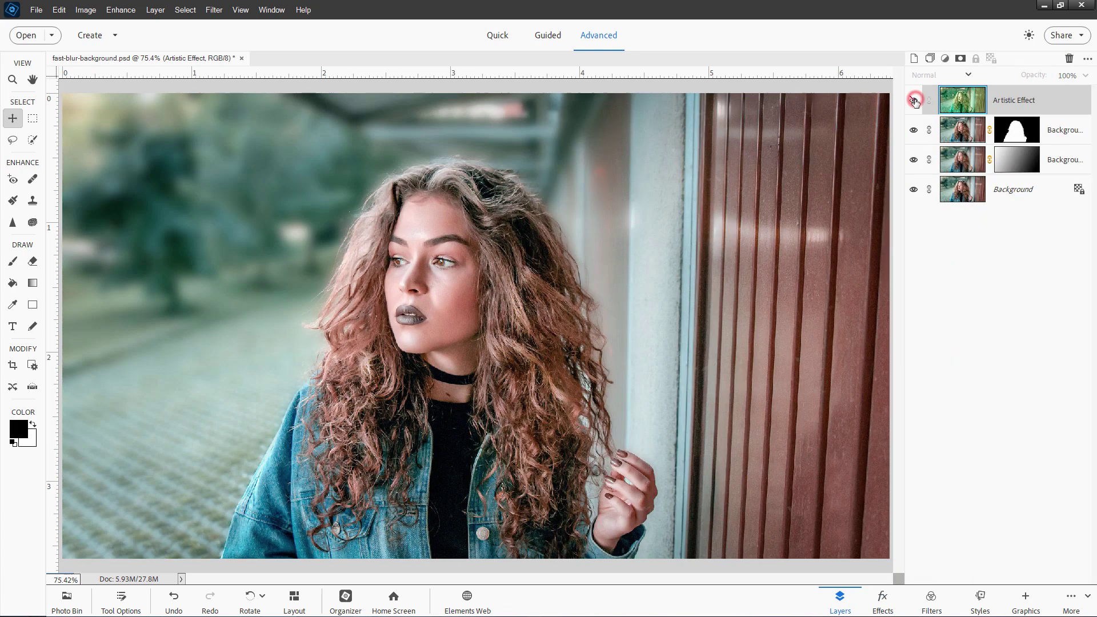
In the Graphics panel, switch the category through Frames, Graphics and Shapes to Text.
{"action": "left_click", "coordinate": [1026, 600]}
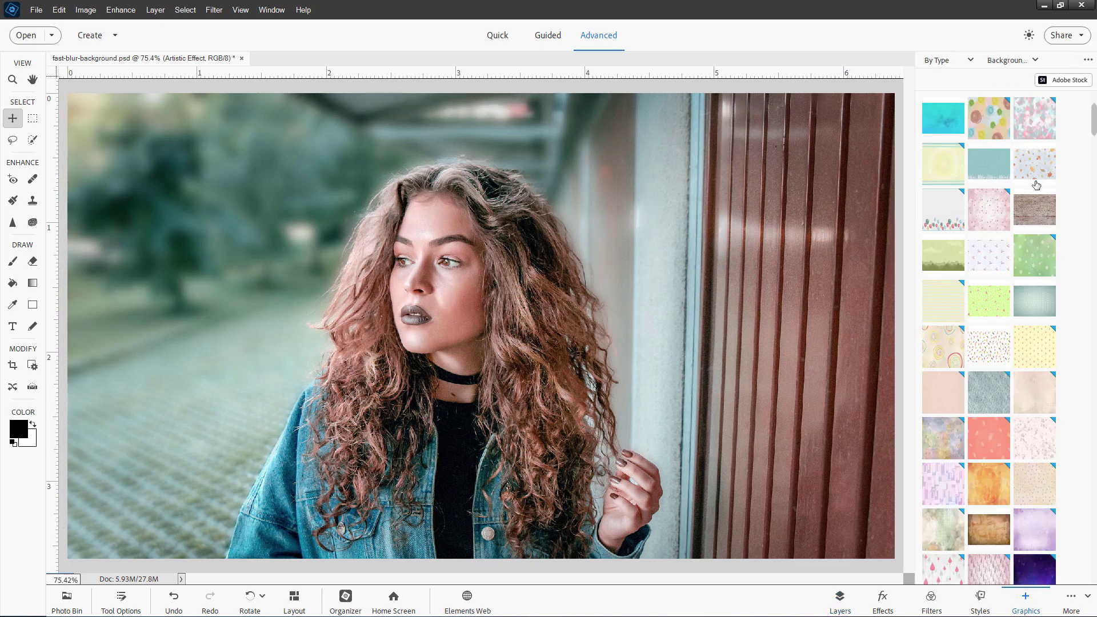
{"action": "left_click", "coordinate": [1012, 60]}
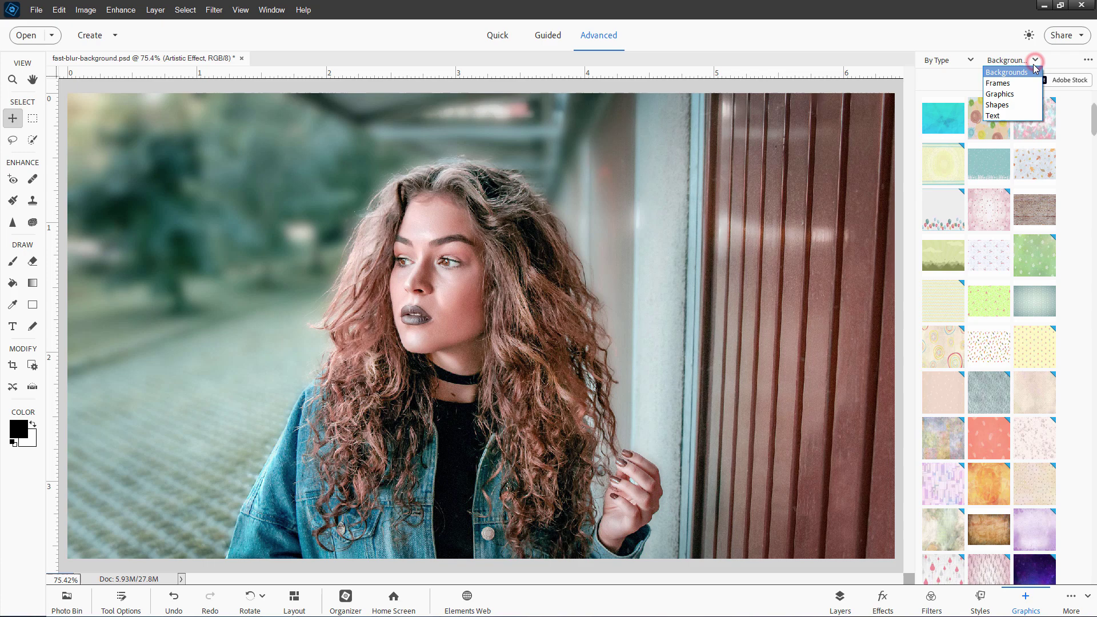
{"action": "left_click", "coordinate": [1012, 84]}
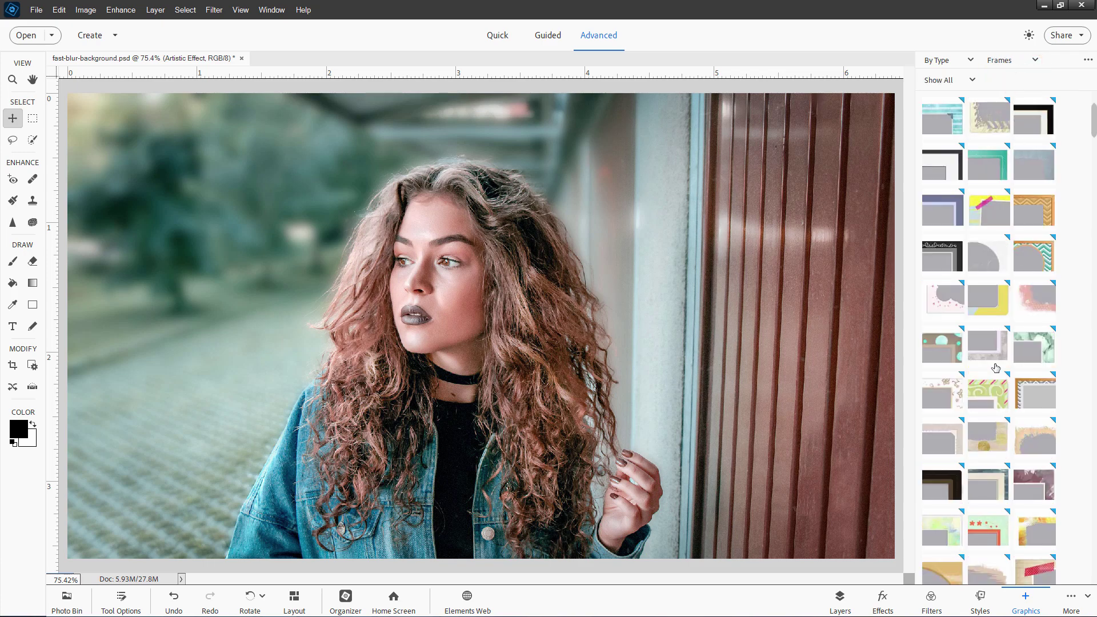
{"action": "left_click", "coordinate": [1012, 60]}
{"action": "left_click", "coordinate": [1004, 93]}
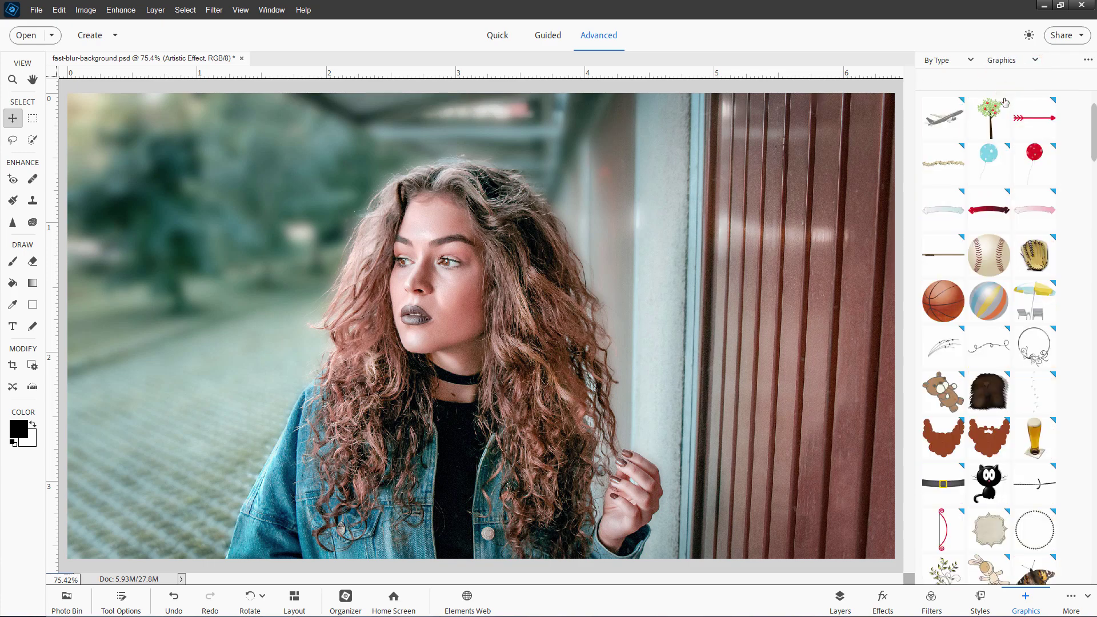
{"action": "left_click", "coordinate": [1014, 60]}
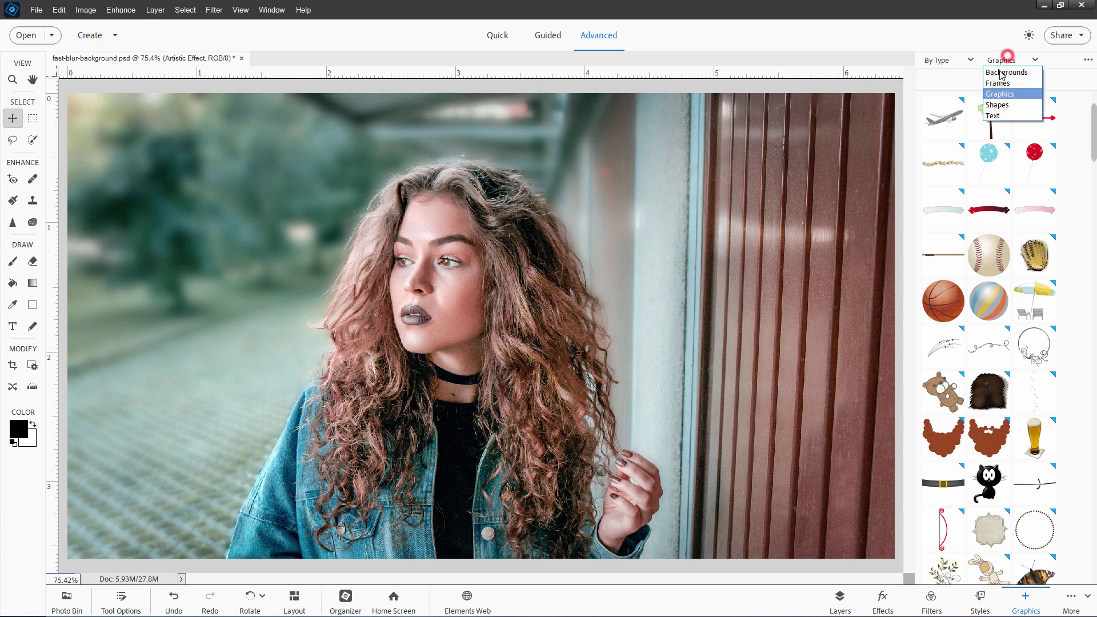
{"action": "left_click", "coordinate": [995, 102]}
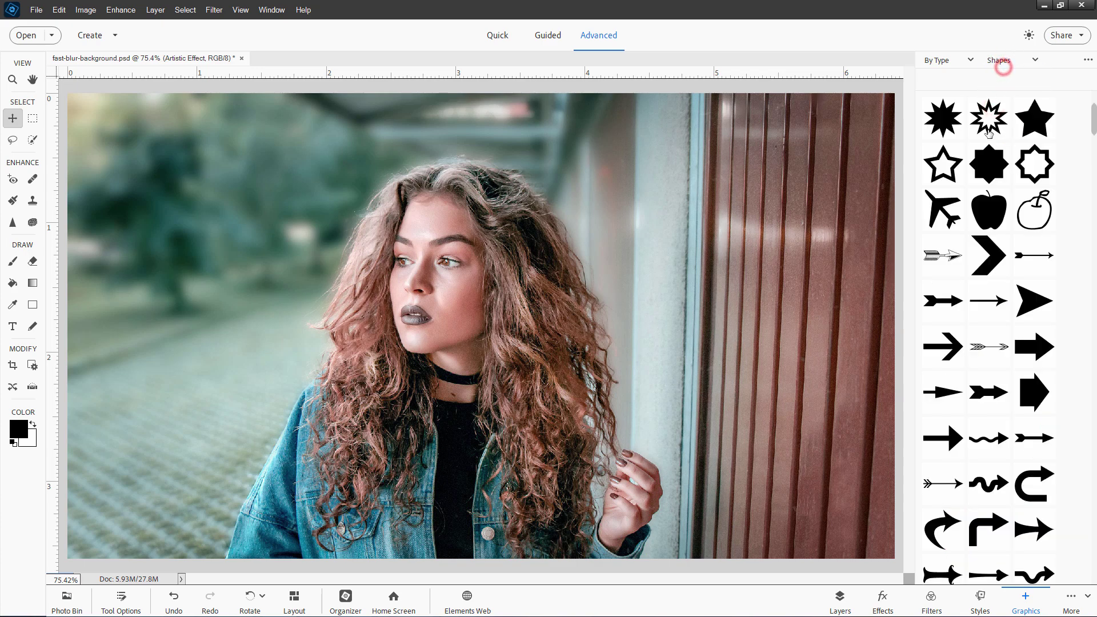
{"action": "left_click", "coordinate": [1005, 62]}
{"action": "left_click", "coordinate": [996, 111]}
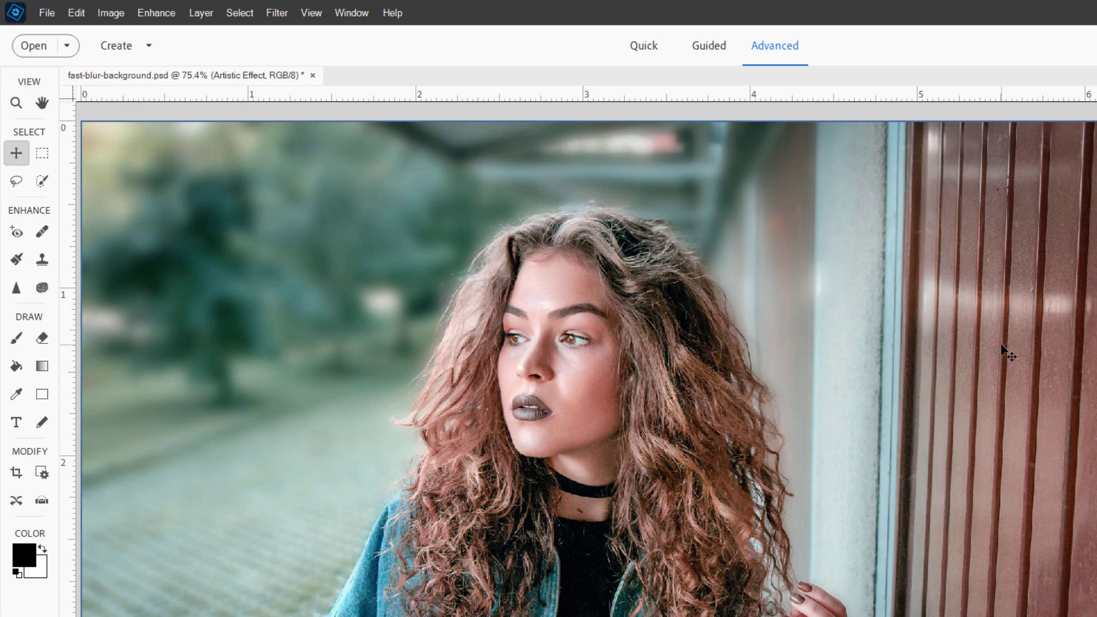
{"action": "left_click", "coordinate": [157, 12]}
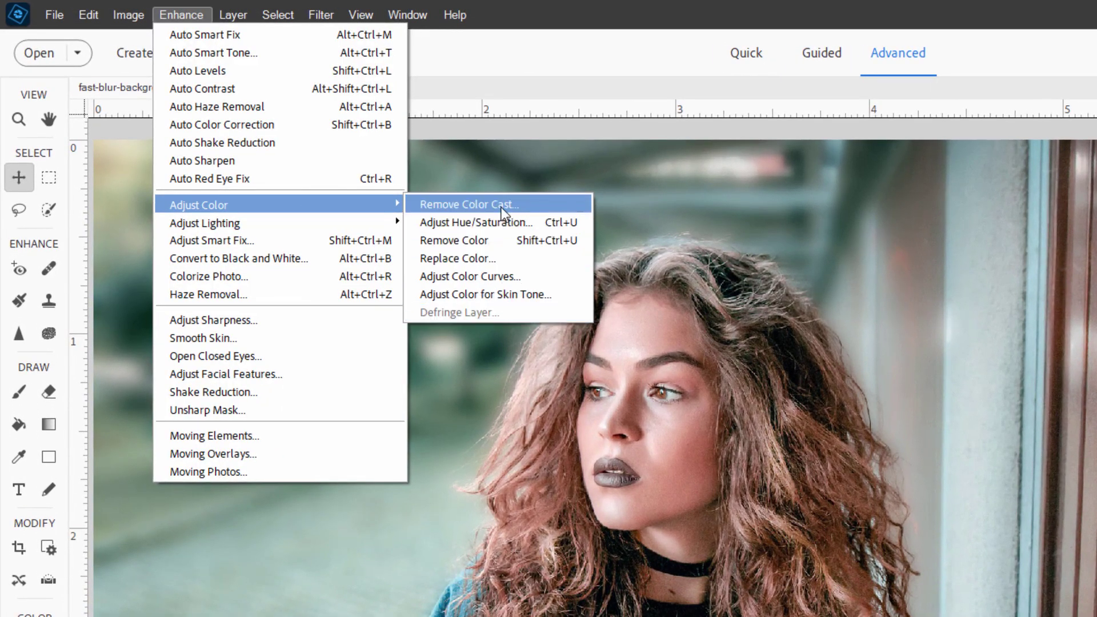
{"action": "mouse_move", "coordinate": [199, 205]}
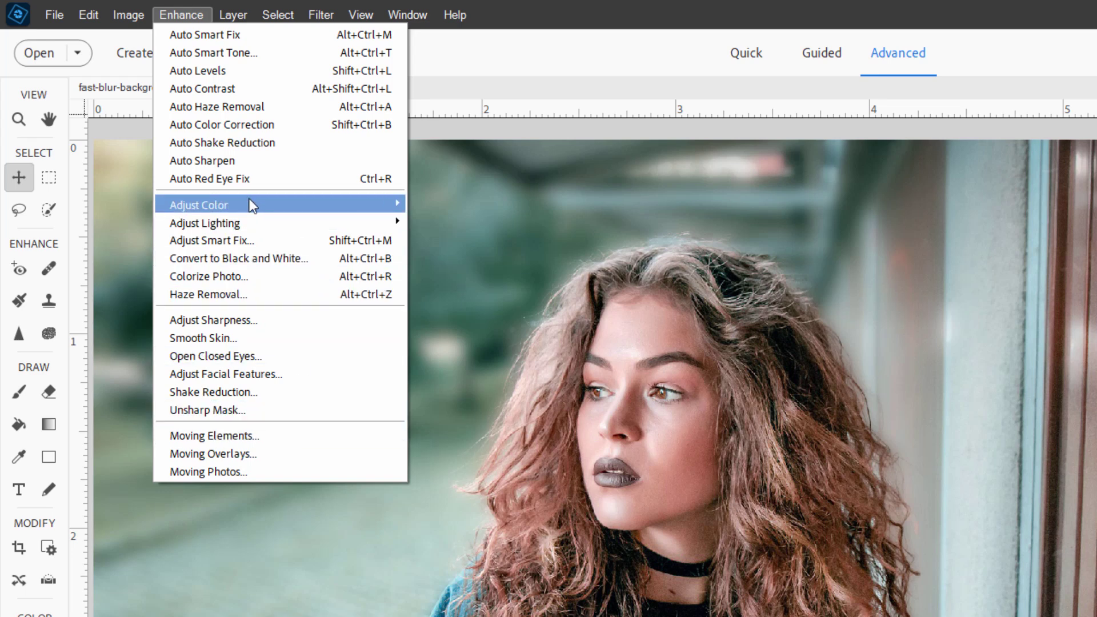
{"action": "left_click", "coordinate": [506, 306]}
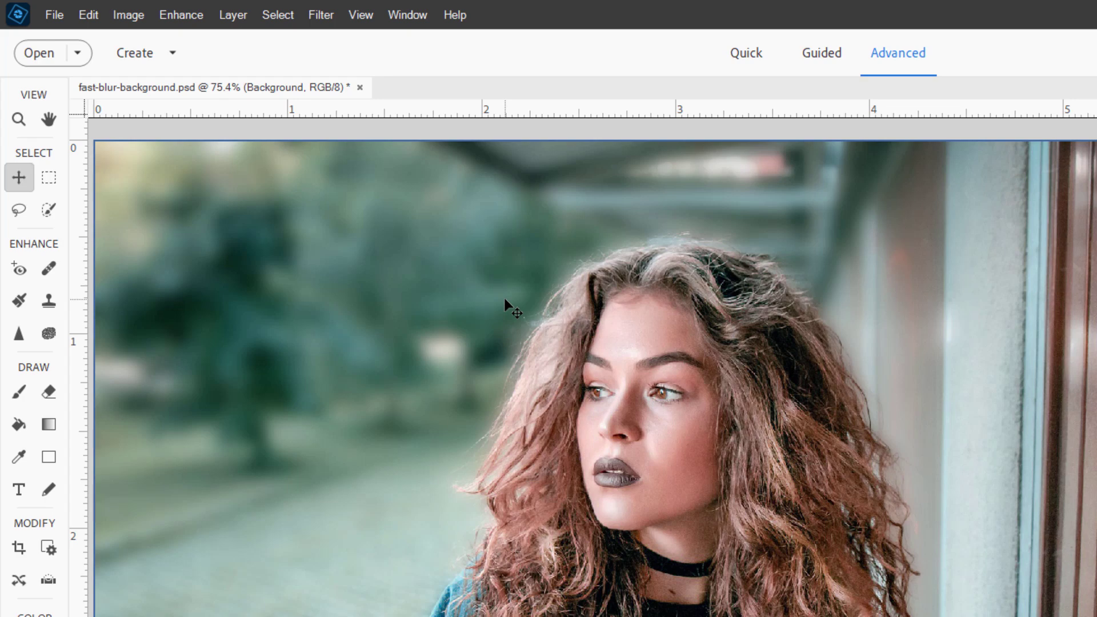
Open 5-backgrounds-1.jpg from the PSE Essentials folder with File > Open.
{"action": "left_click", "coordinate": [47, 13]}
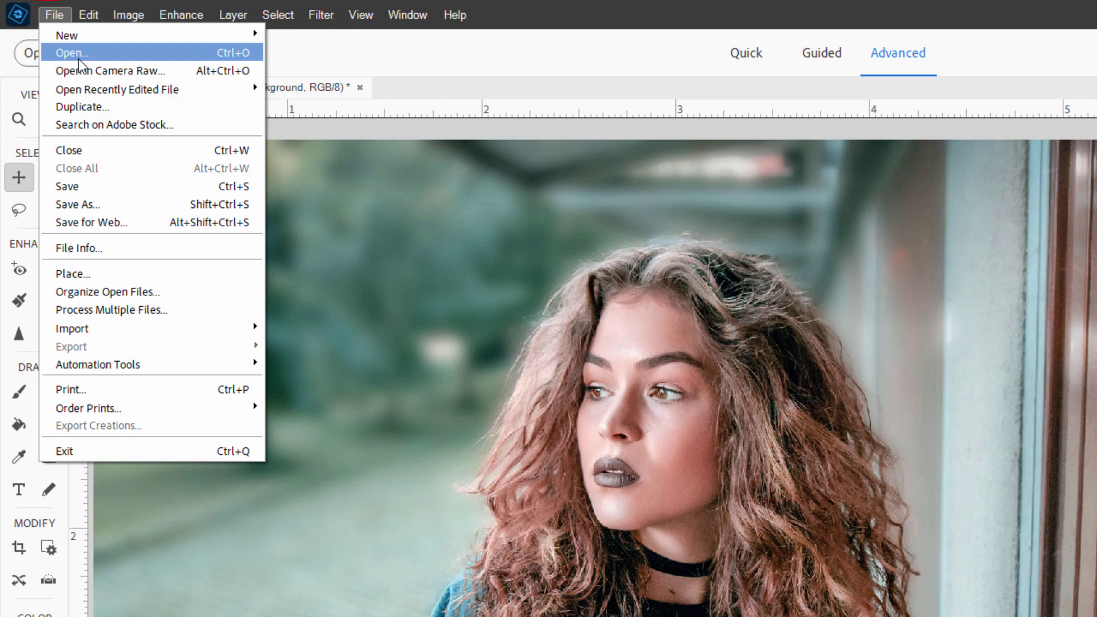
{"action": "left_click", "coordinate": [78, 54]}
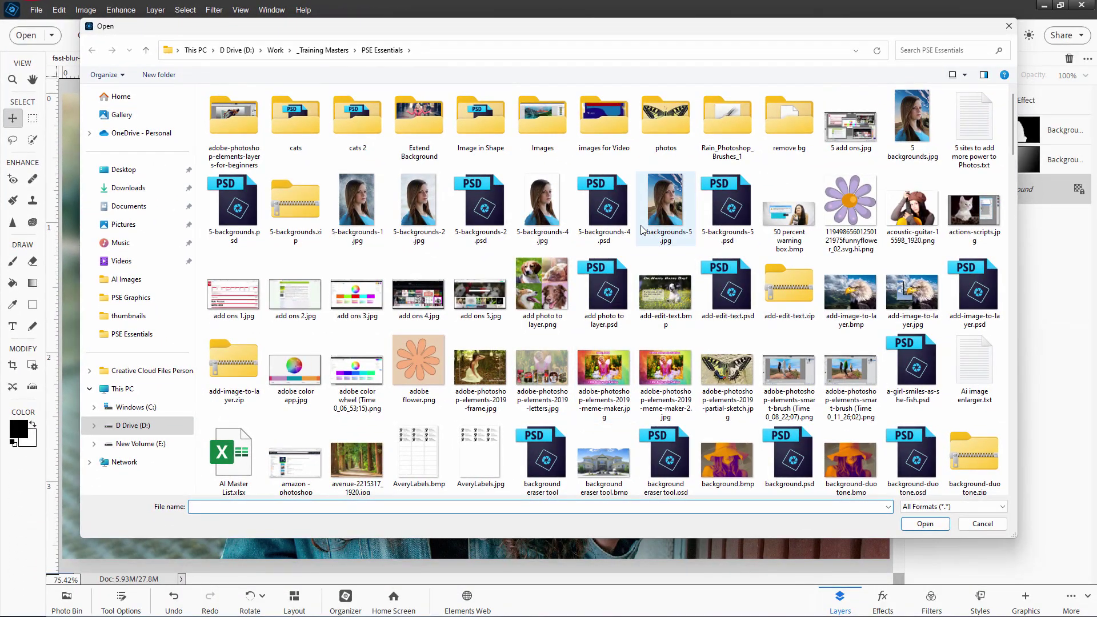
{"action": "left_click", "coordinate": [359, 204]}
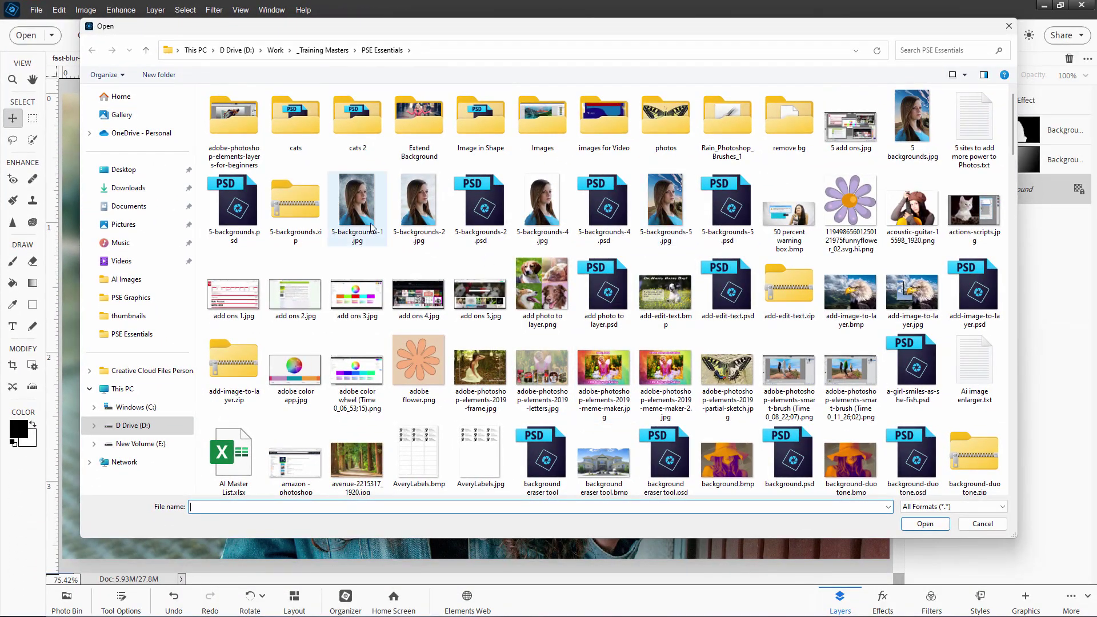
{"action": "left_click", "coordinate": [924, 525]}
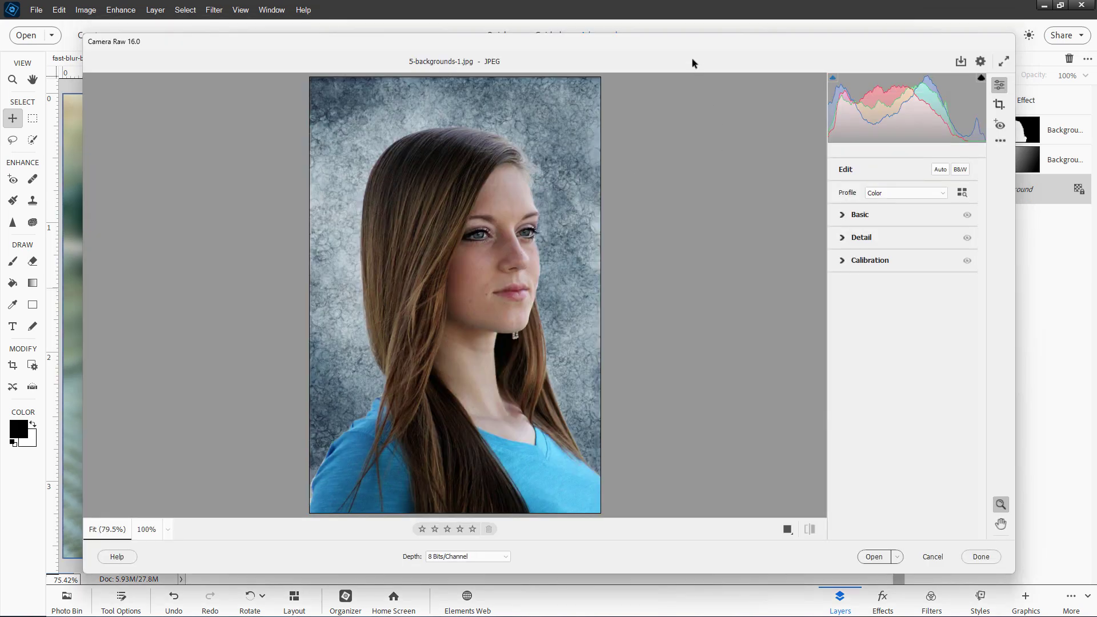
Reposition the Camera Raw window and expand, then collapse, the Basic panel.
{"action": "mouse_move", "coordinate": [681, 49]}
{"action": "left_mouse_down"}
{"action": "mouse_move", "coordinate": [483, 71]}
{"action": "mouse_move", "coordinate": [652, 82]}
{"action": "left_mouse_up"}
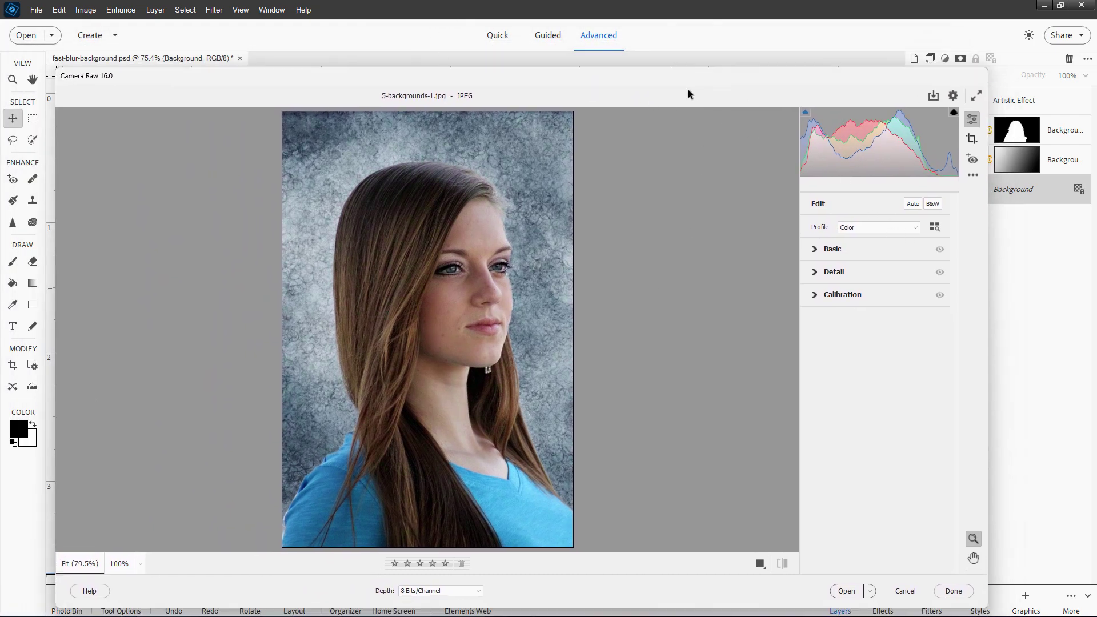
{"action": "left_click_drag", "start_coordinate": [677, 79], "coordinate": [661, 70]}
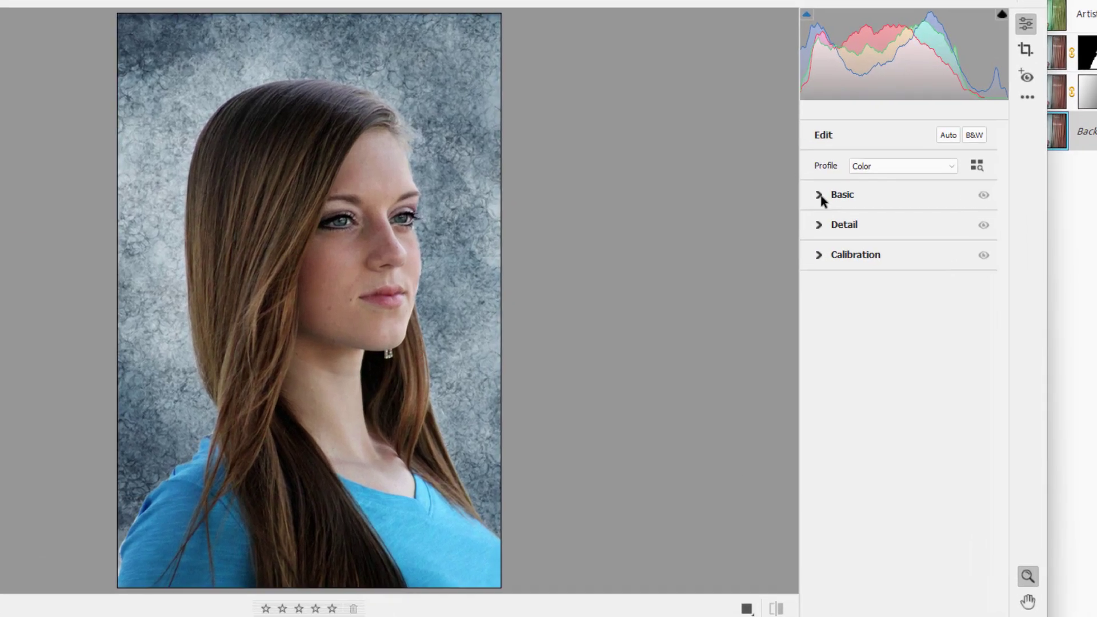
{"action": "left_click", "coordinate": [798, 238]}
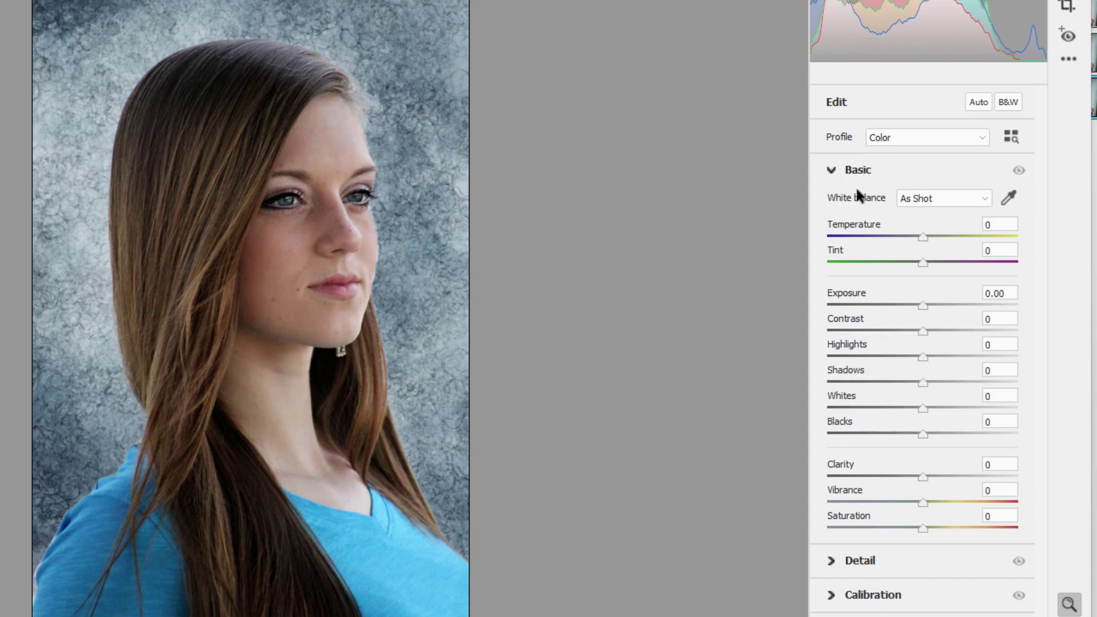
{"action": "left_click", "coordinate": [831, 170]}
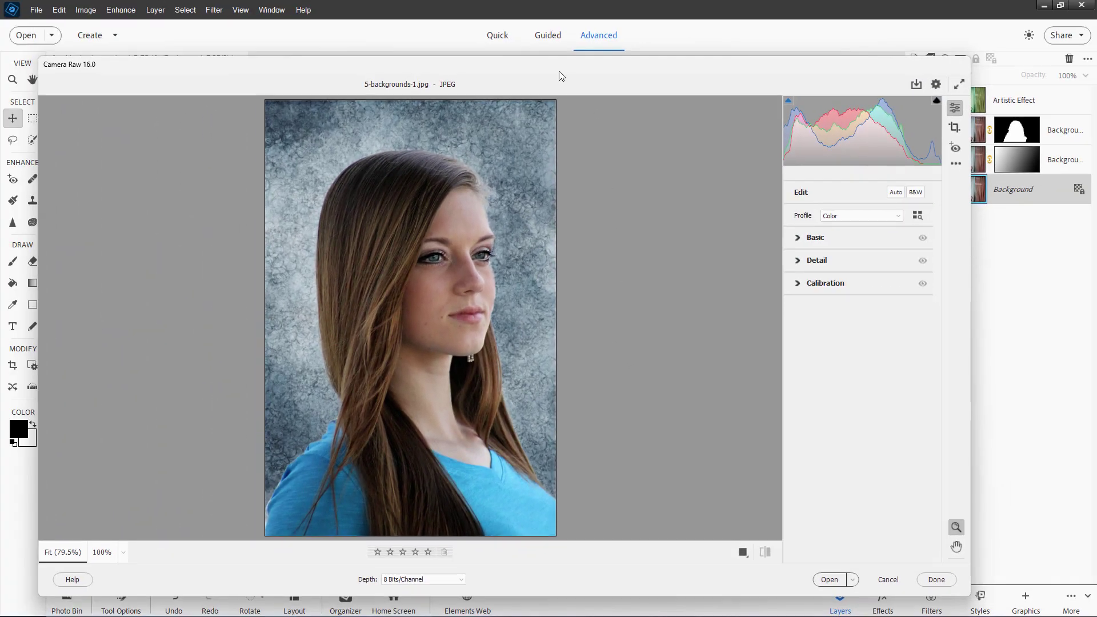
Keep 8 Bits/Channel depth and cancel Camera Raw without opening the photo.
{"action": "left_click_drag", "start_coordinate": [559, 75], "coordinate": [589, 72]}
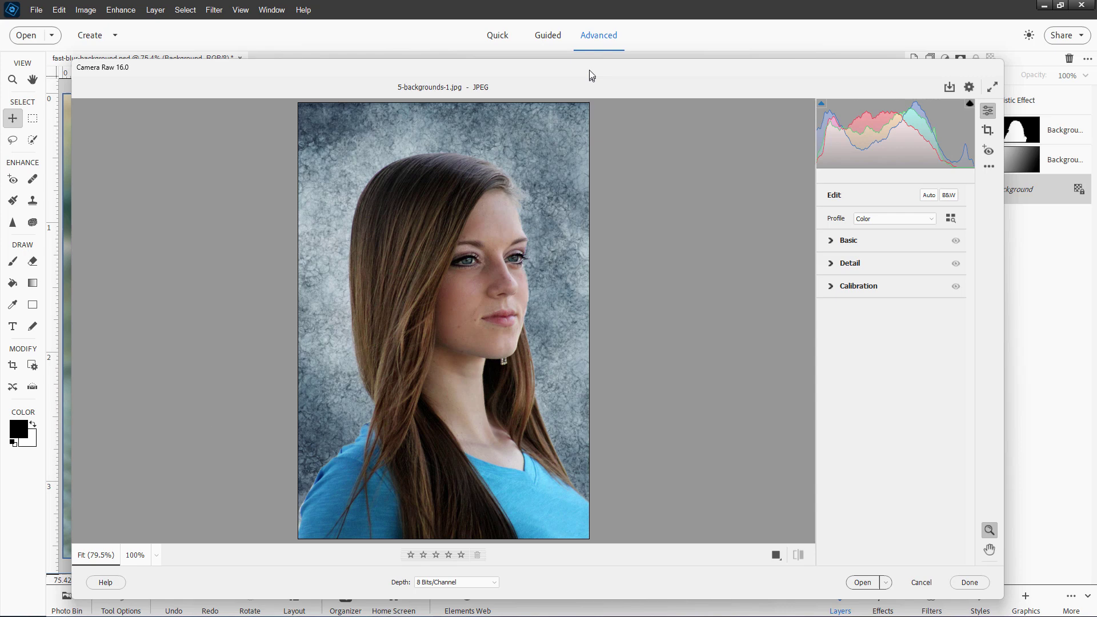
{"action": "left_click_drag", "start_coordinate": [589, 72], "coordinate": [590, 70]}
{"action": "left_click", "coordinate": [443, 577]}
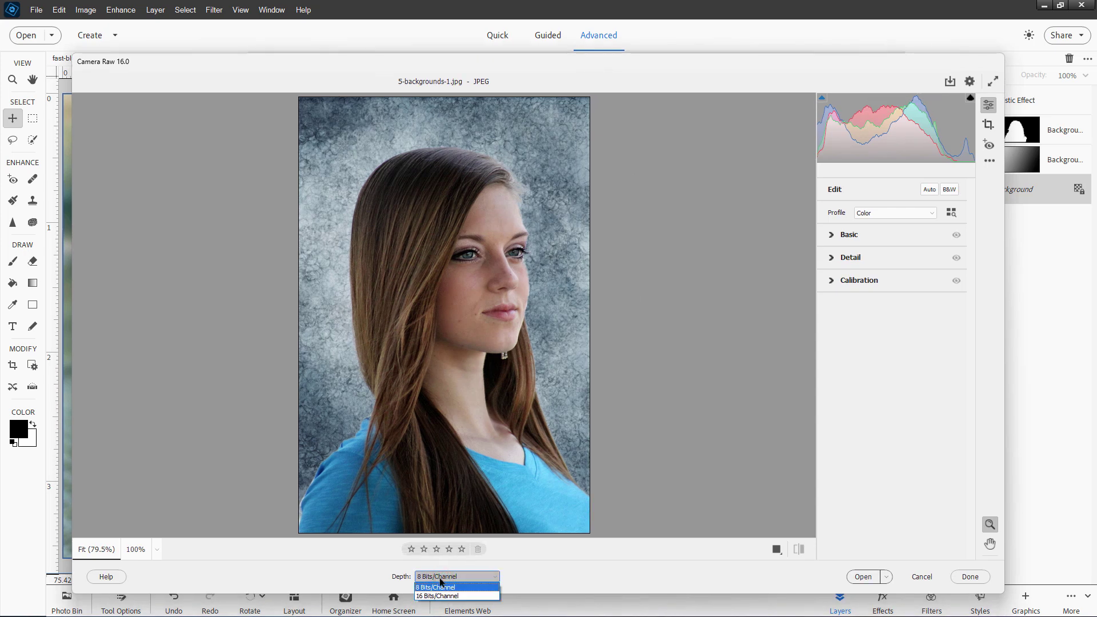
{"action": "left_click", "coordinate": [520, 574]}
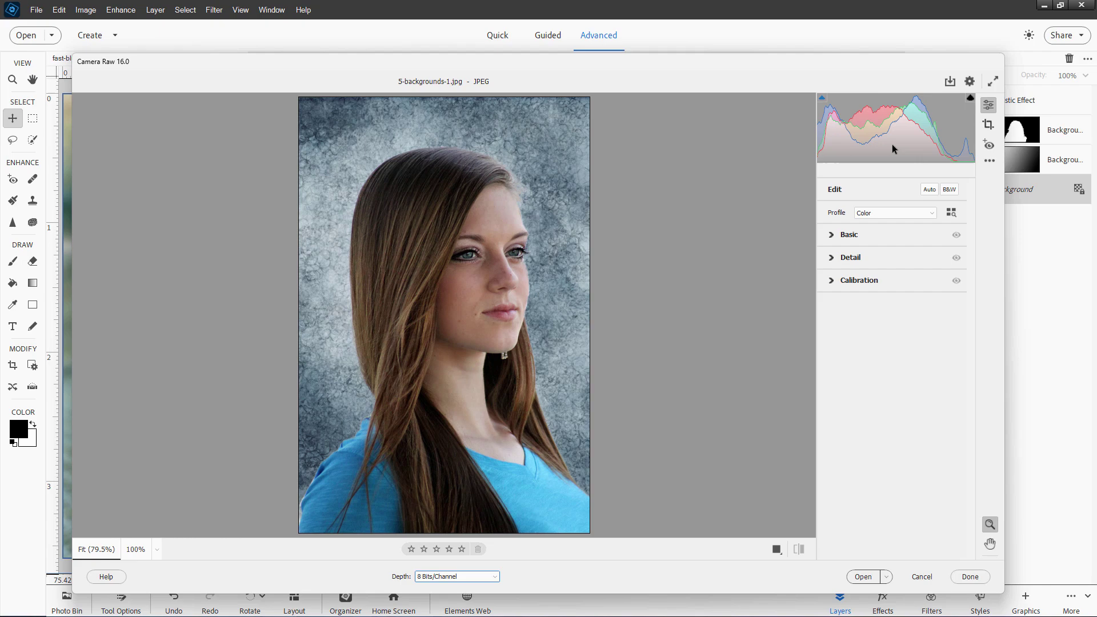
{"action": "left_click", "coordinate": [923, 577]}
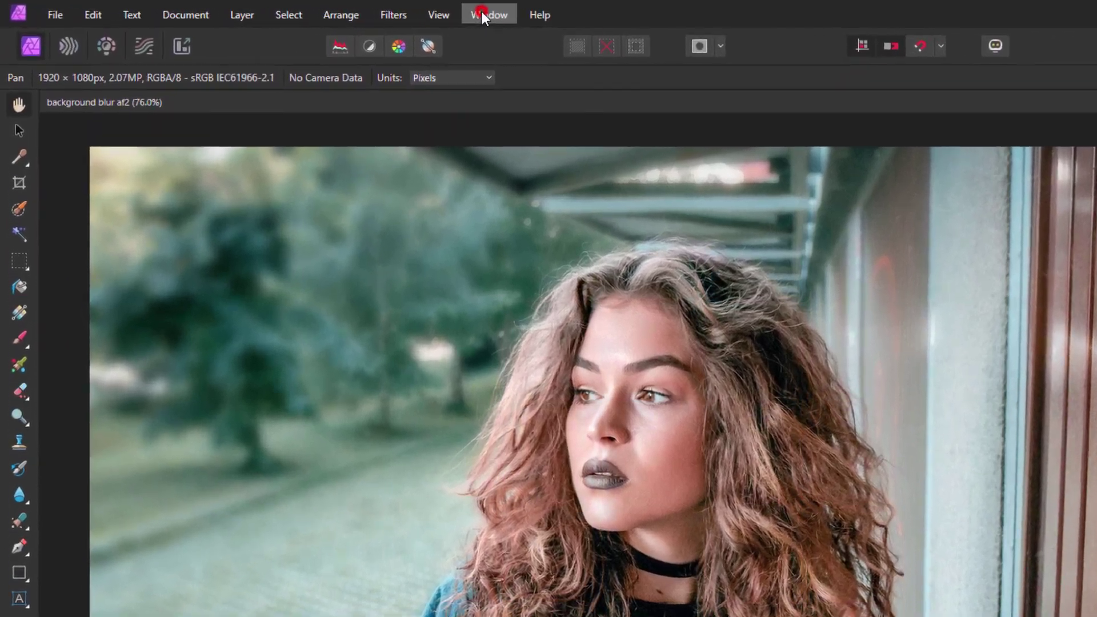
Review the Window menu's panel list and close it unchanged.
{"action": "left_click", "coordinate": [481, 12]}
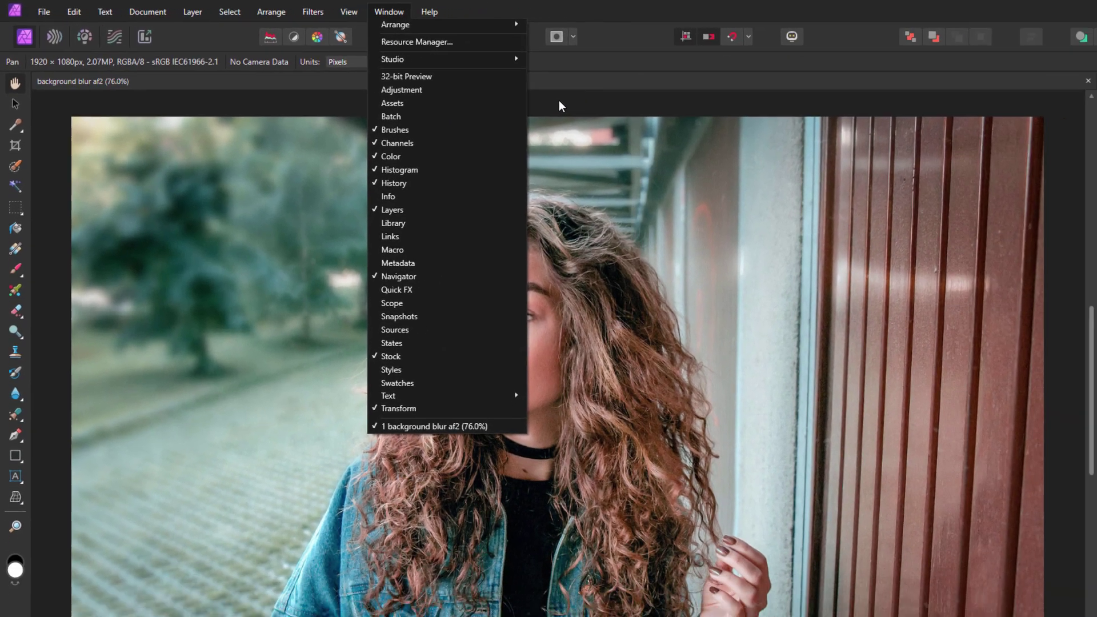
{"action": "left_click", "coordinate": [479, 85]}
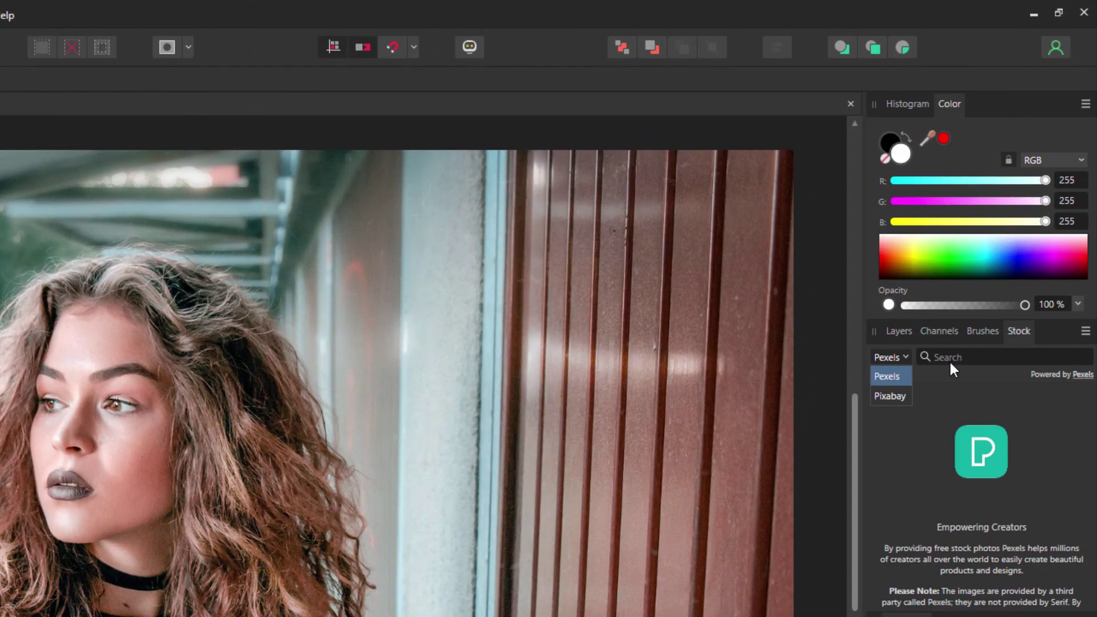
{"action": "left_click", "coordinate": [899, 395]}
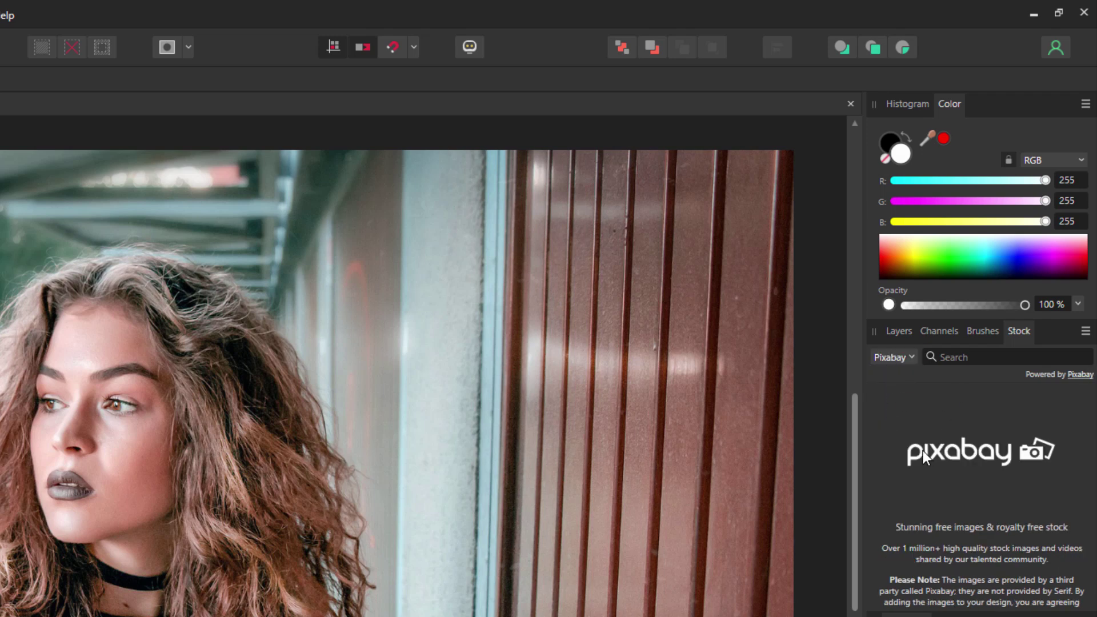
{"action": "left_click", "coordinate": [262, 274]}
{"action": "type", "text": "happy do"}
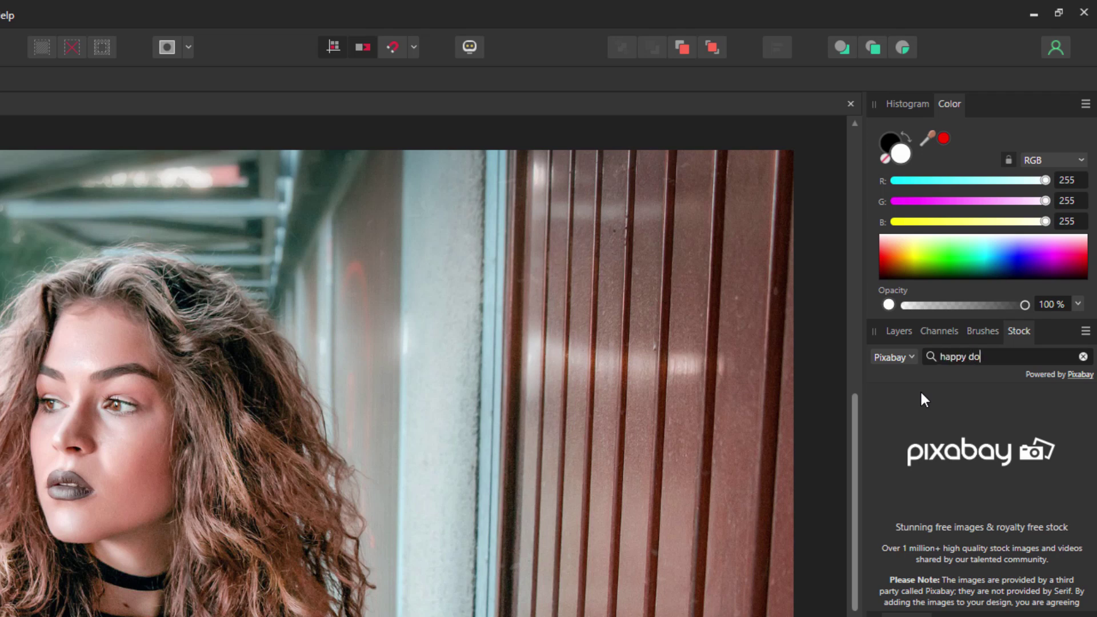
{"action": "type", "text": "g"}
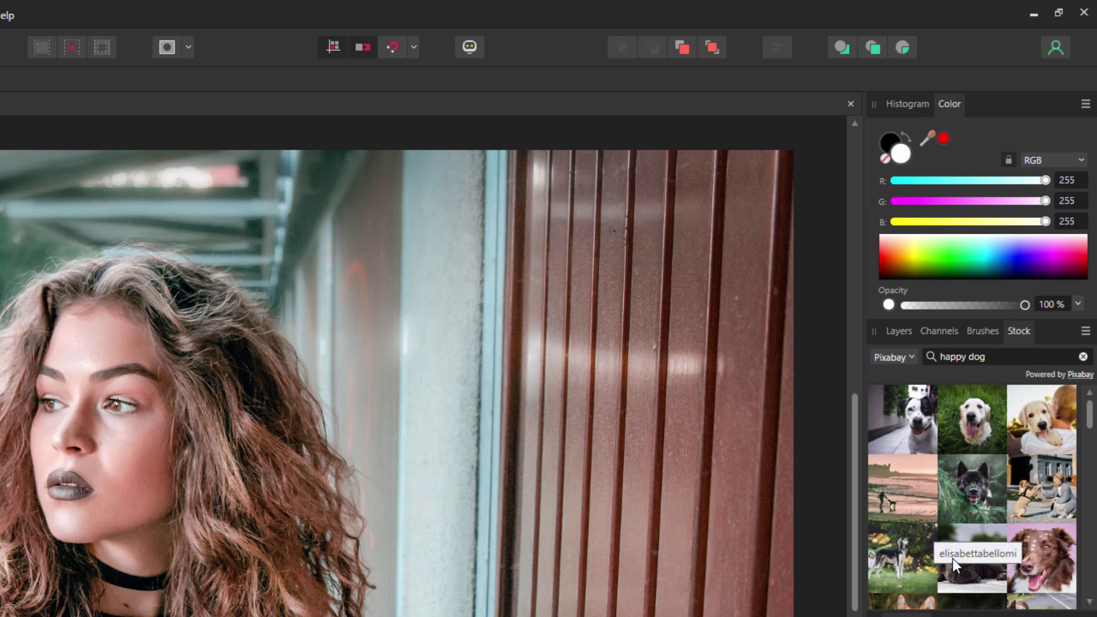
{"action": "left_click_drag", "start_coordinate": [1088, 414], "coordinate": [1088, 448]}
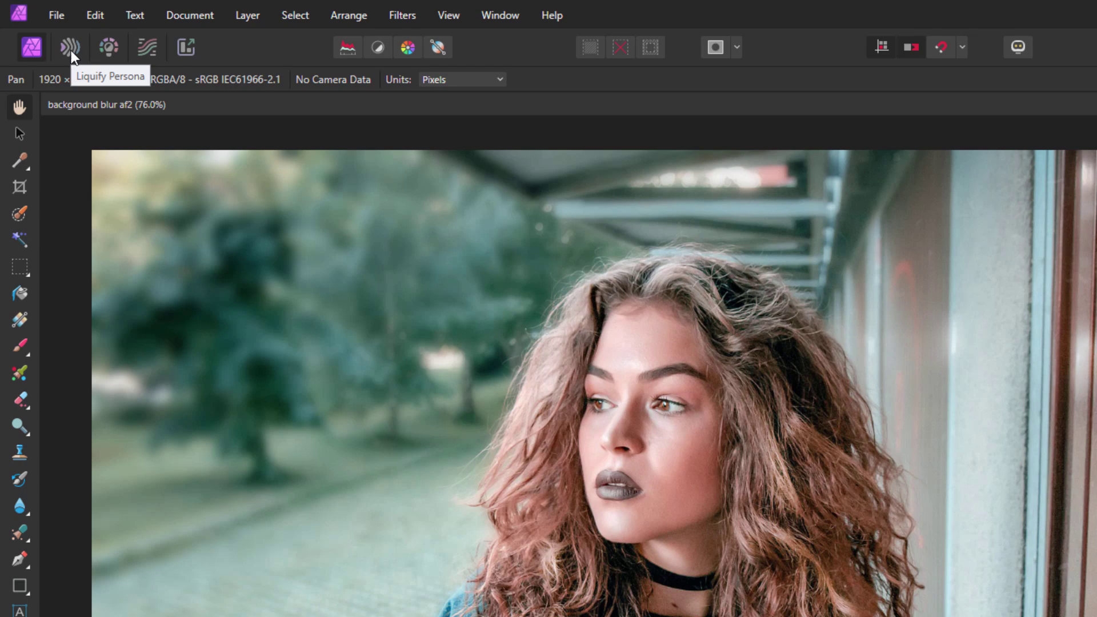
In Develop Persona, browse Lens, Details and Tones, lower Exposure to -0.22, and apply.
{"action": "left_click", "coordinate": [110, 46]}
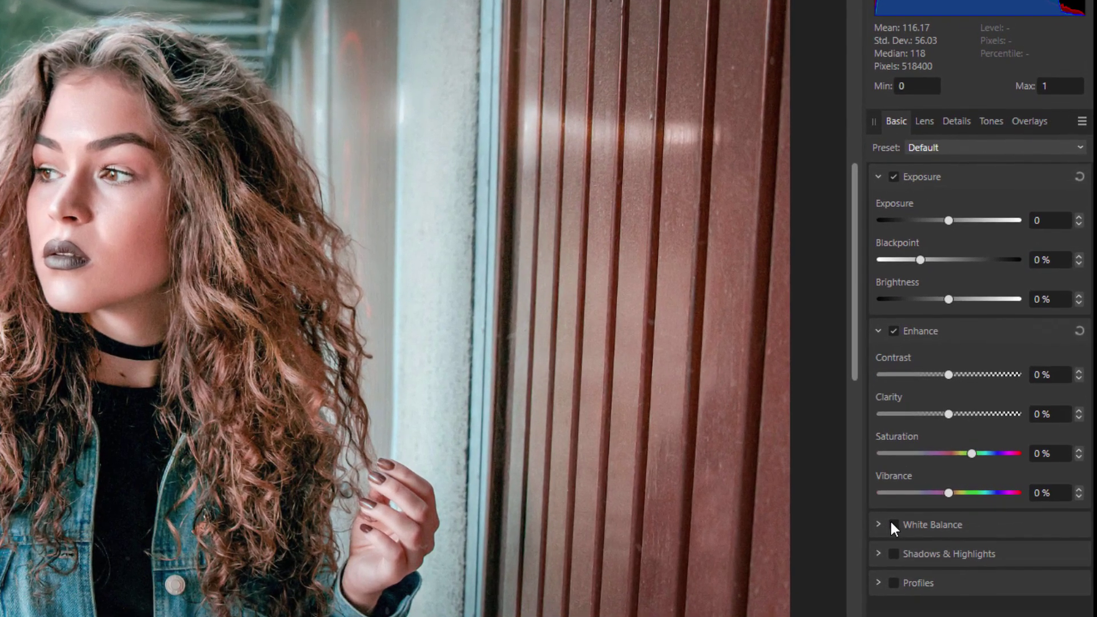
{"action": "left_click", "coordinate": [925, 123]}
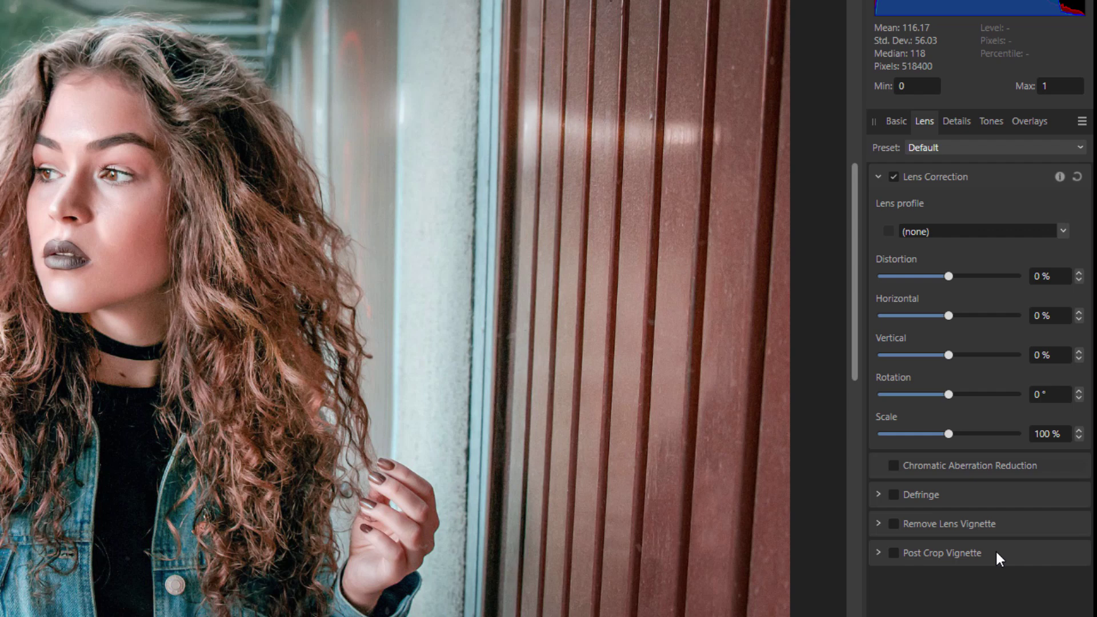
{"action": "left_click", "coordinate": [955, 122]}
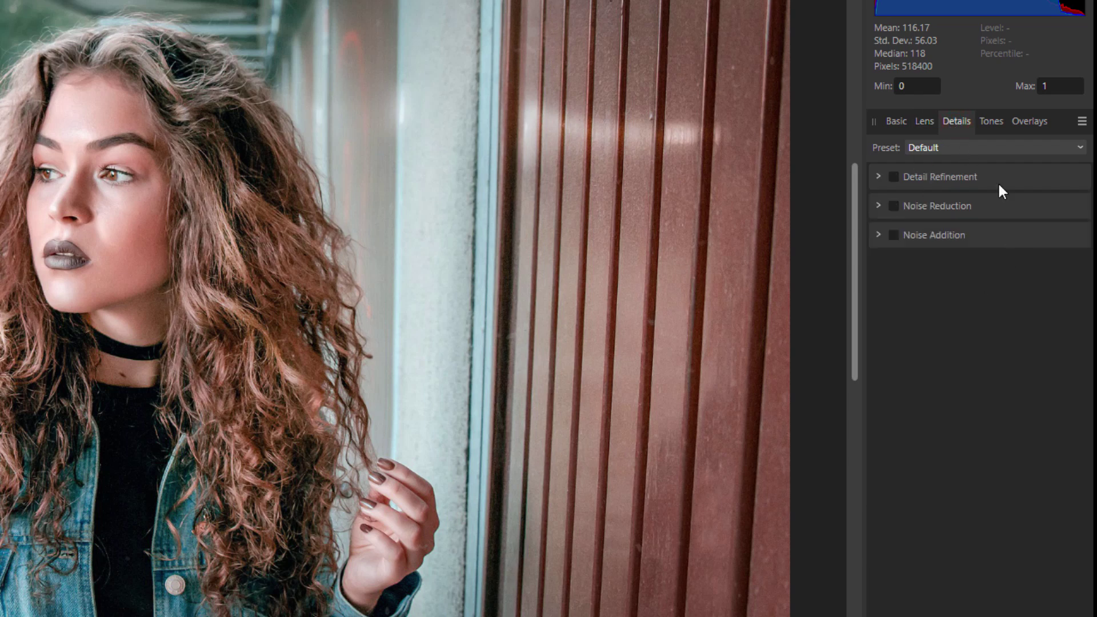
{"action": "left_click", "coordinate": [992, 121]}
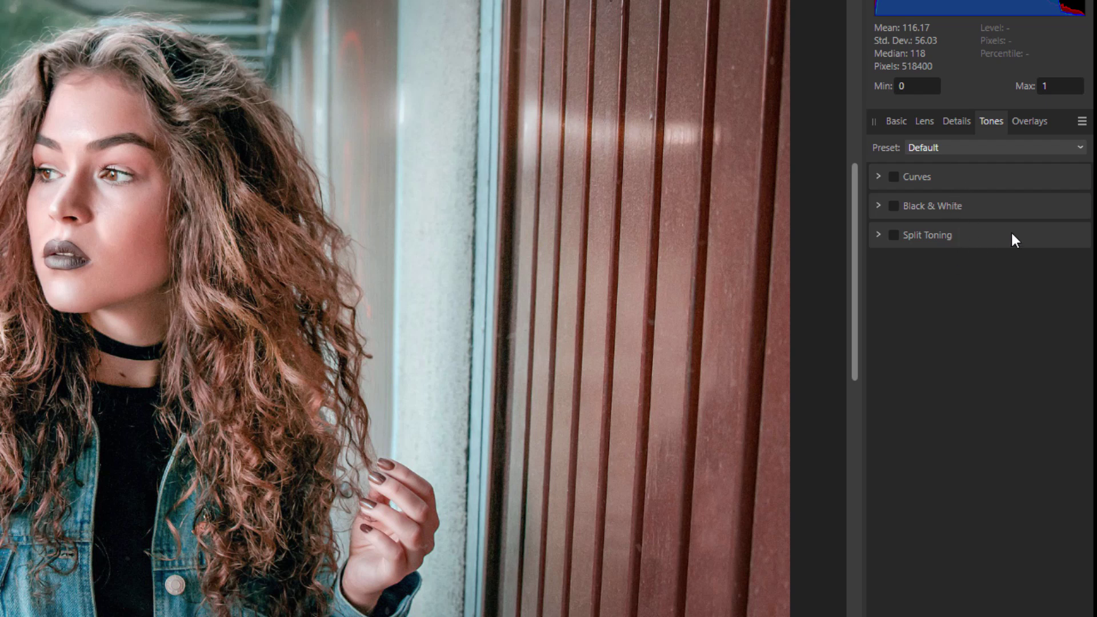
{"action": "left_click", "coordinate": [895, 121]}
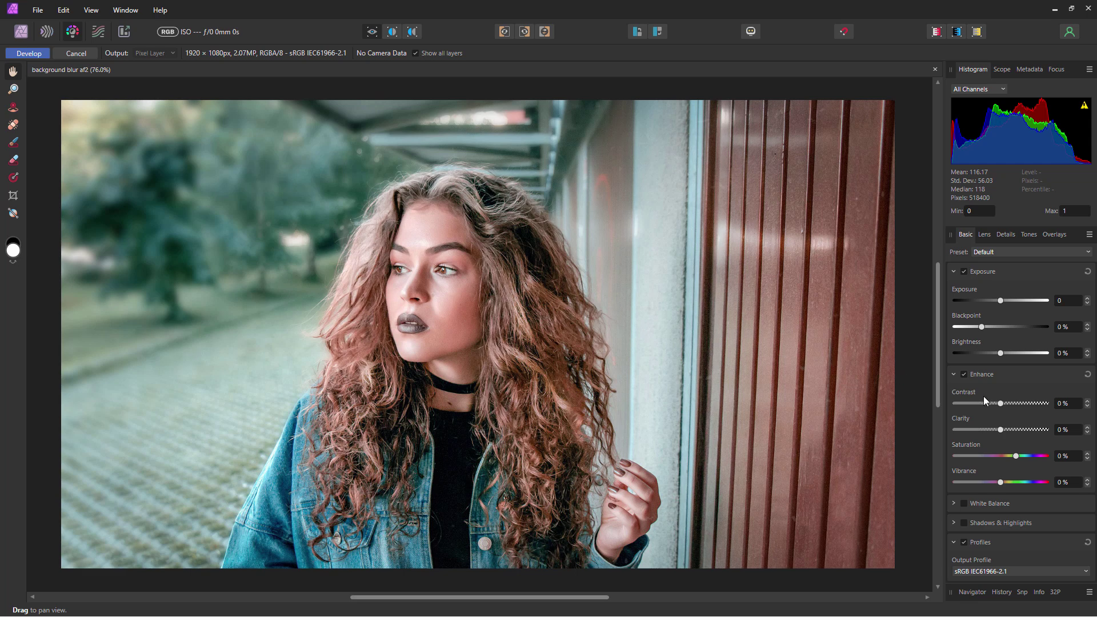
{"action": "mouse_move", "coordinate": [1000, 300]}
{"action": "left_mouse_down"}
{"action": "mouse_move", "coordinate": [995, 327]}
{"action": "mouse_move", "coordinate": [1010, 352]}
{"action": "mouse_move", "coordinate": [1009, 326]}
{"action": "left_mouse_up"}
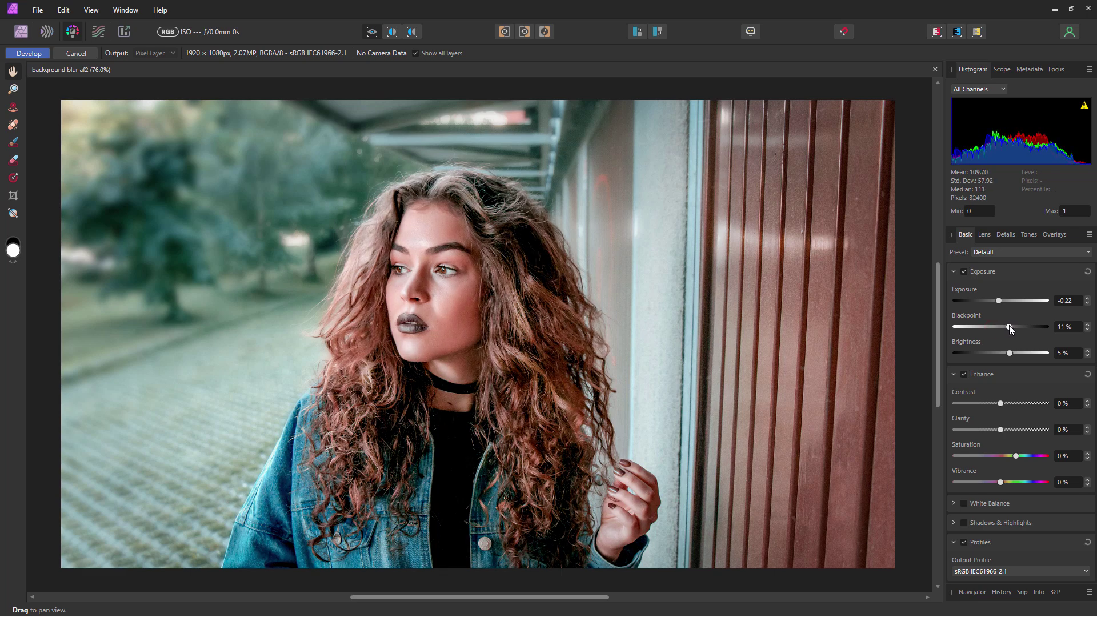
{"action": "left_click", "coordinate": [30, 52]}
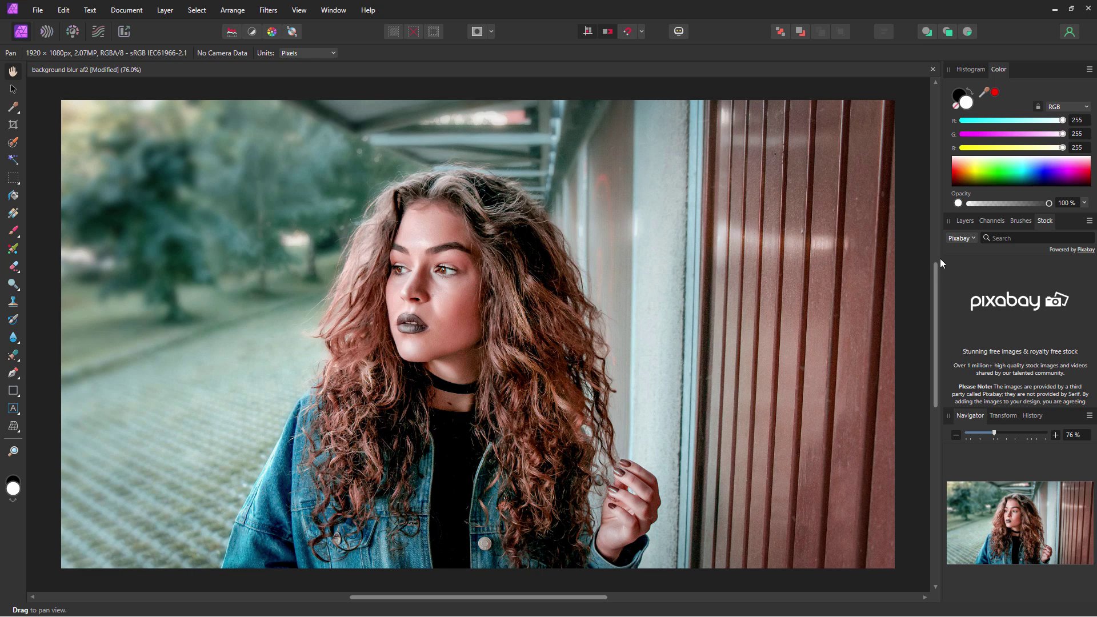
With the Pen Tool, draw a closed eight-node path around the upper-left trees.
{"action": "left_click", "coordinate": [965, 220]}
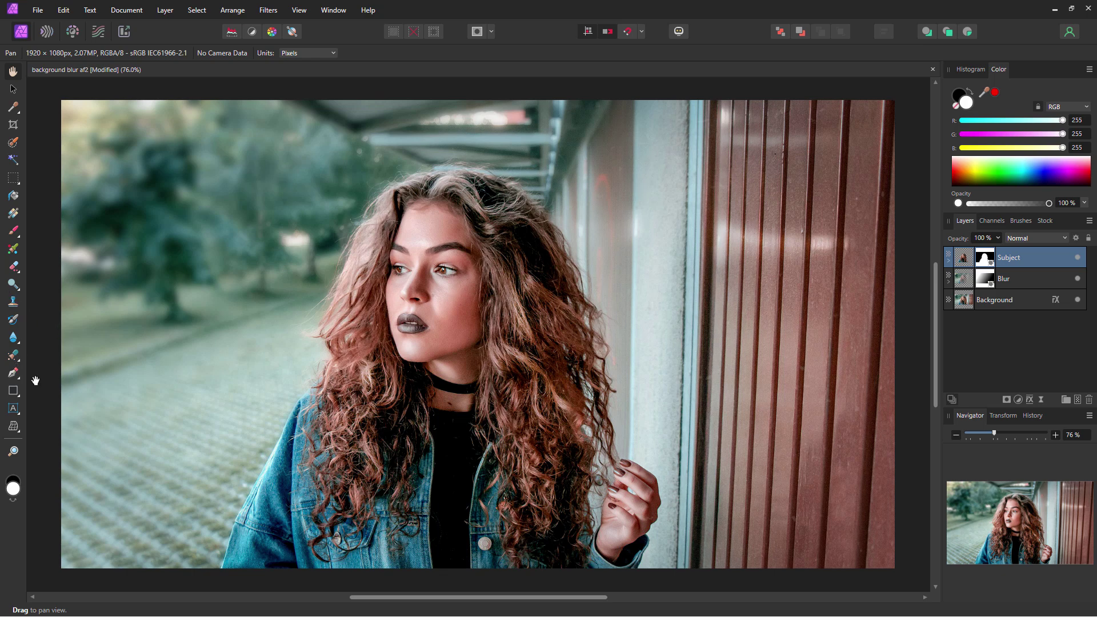
{"action": "left_click", "coordinate": [14, 375]}
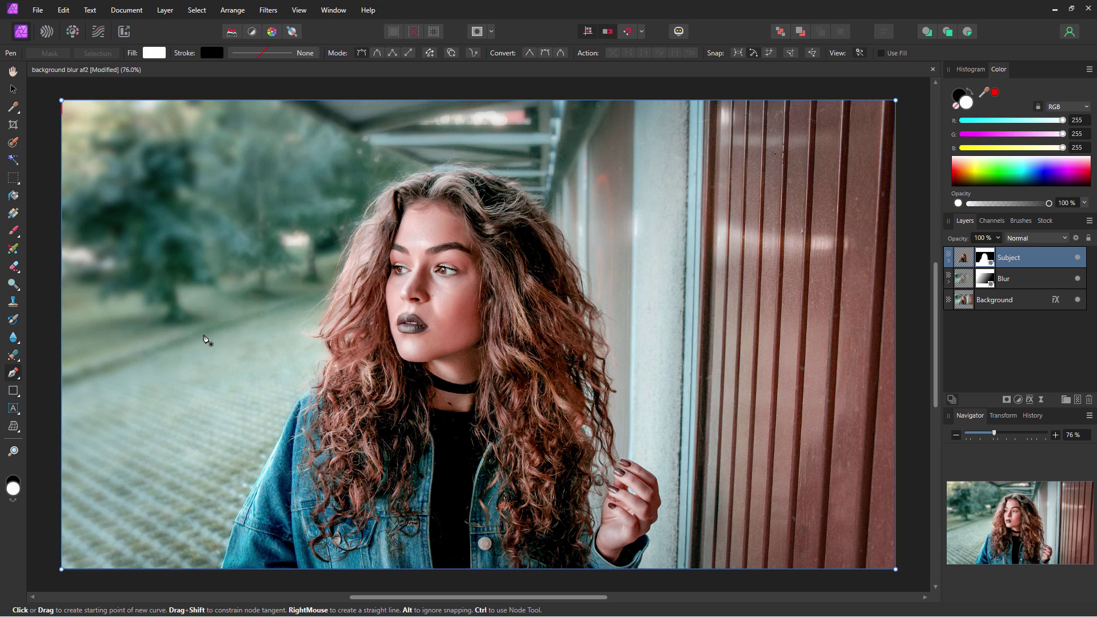
{"action": "left_click", "coordinate": [160, 214]}
{"action": "left_click", "coordinate": [182, 256]}
{"action": "left_click", "coordinate": [245, 262]}
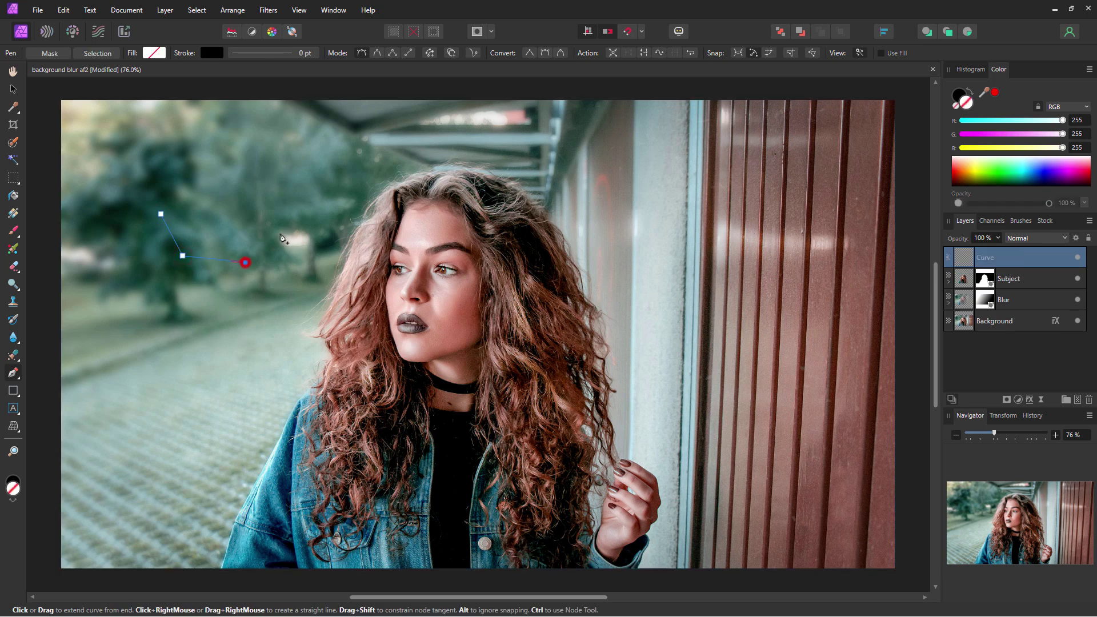
{"action": "left_click", "coordinate": [298, 199]}
{"action": "left_click", "coordinate": [289, 156]}
{"action": "left_click", "coordinate": [227, 139]}
{"action": "left_click", "coordinate": [184, 165]}
{"action": "left_click", "coordinate": [178, 194]}
{"action": "left_click", "coordinate": [160, 213]}
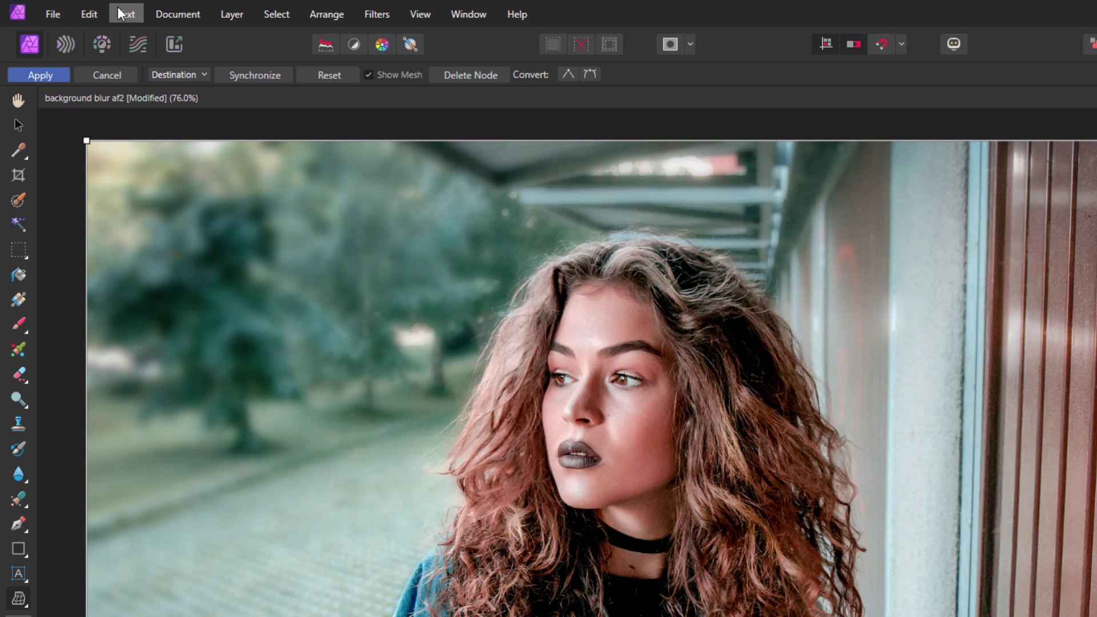
{"action": "left_click", "coordinate": [121, 12]}
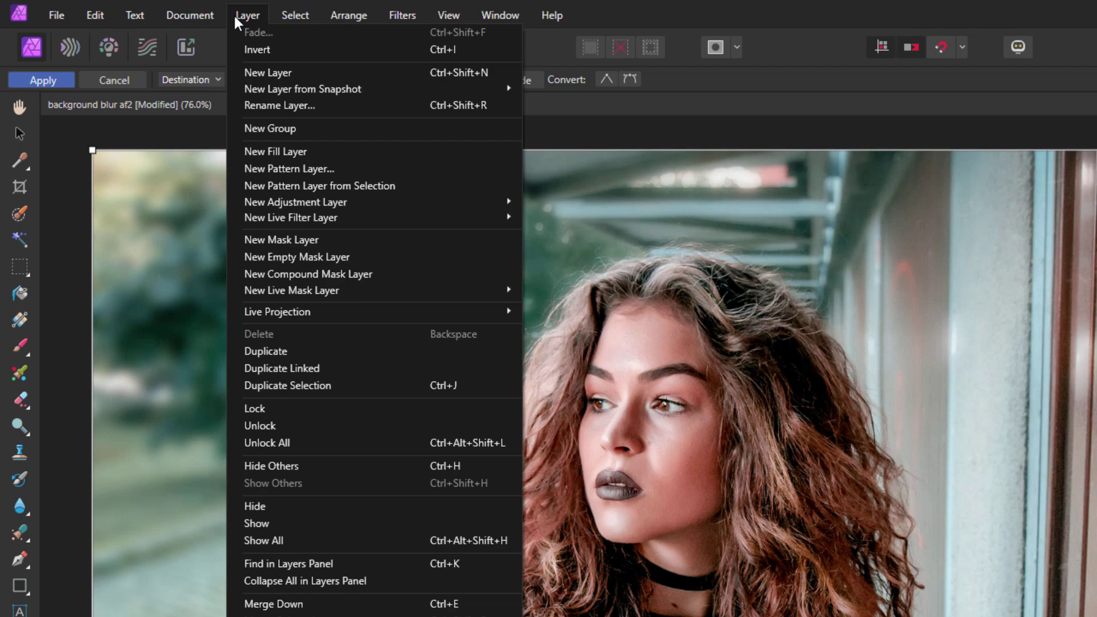
{"action": "mouse_move", "coordinate": [198, 134]}
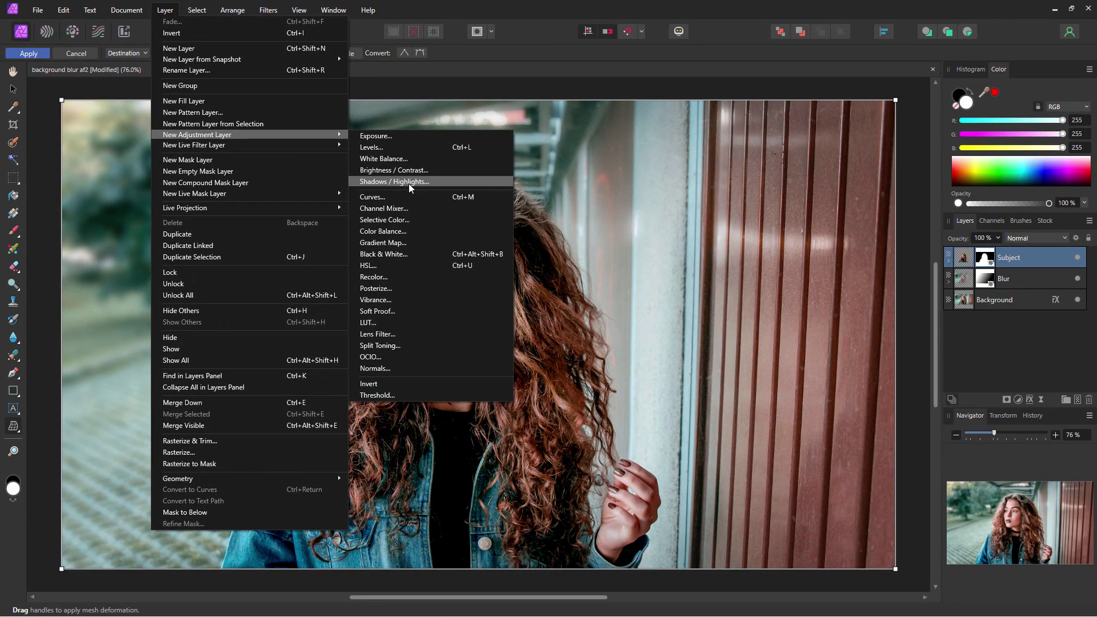
{"action": "key", "text": "Escape"}
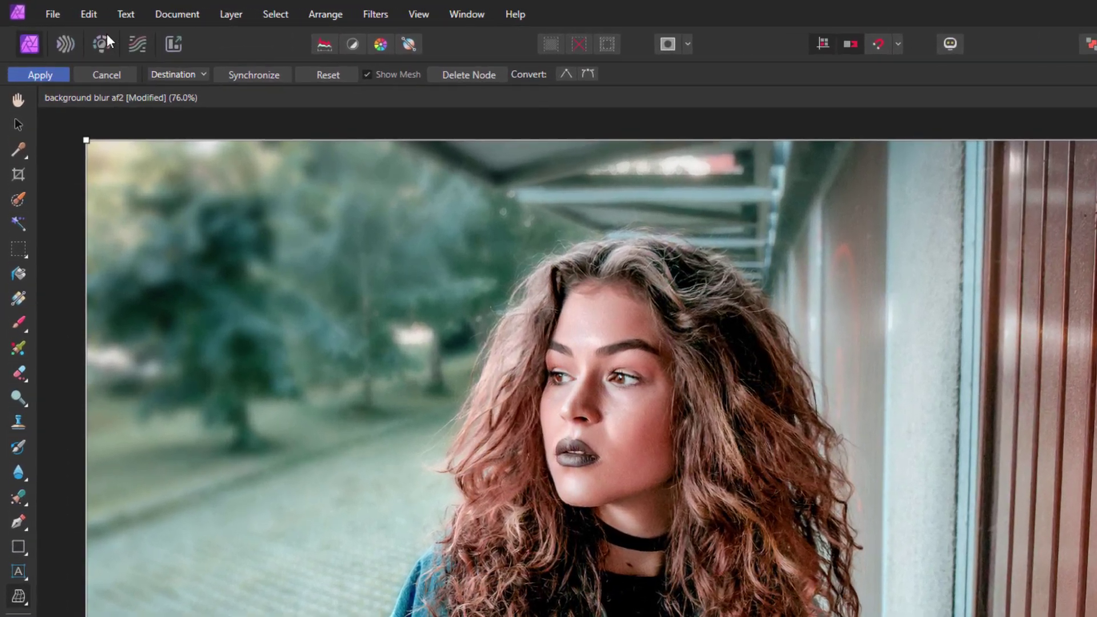
Choose PSD as the format in File > Export, then close the Export dialog.
{"action": "left_click", "coordinate": [38, 11]}
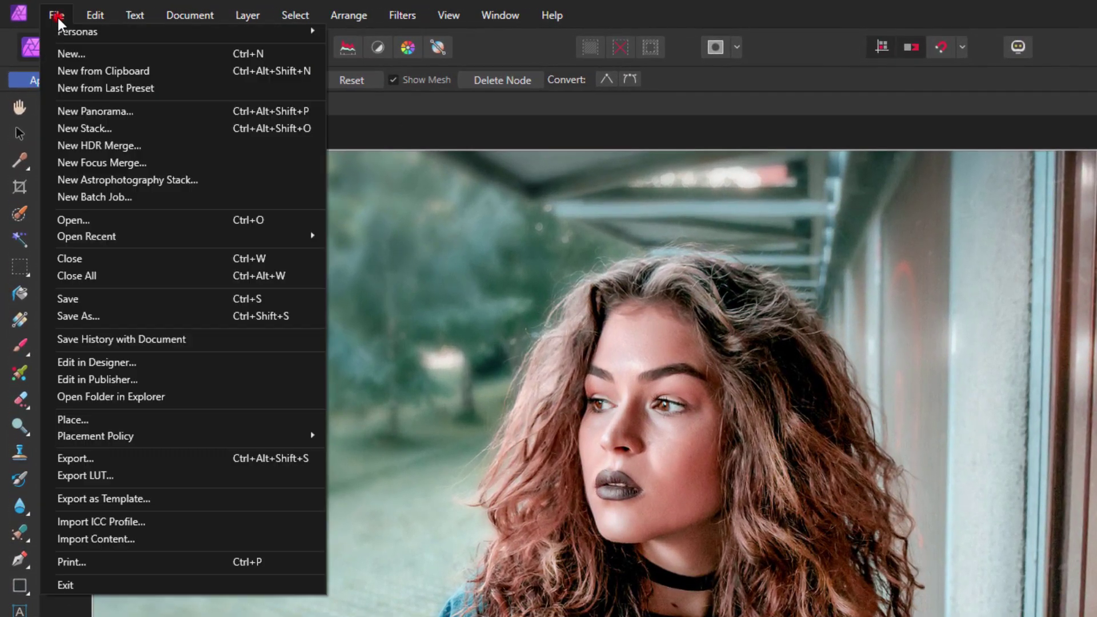
{"action": "left_click", "coordinate": [138, 458]}
{"action": "left_click", "coordinate": [684, 116]}
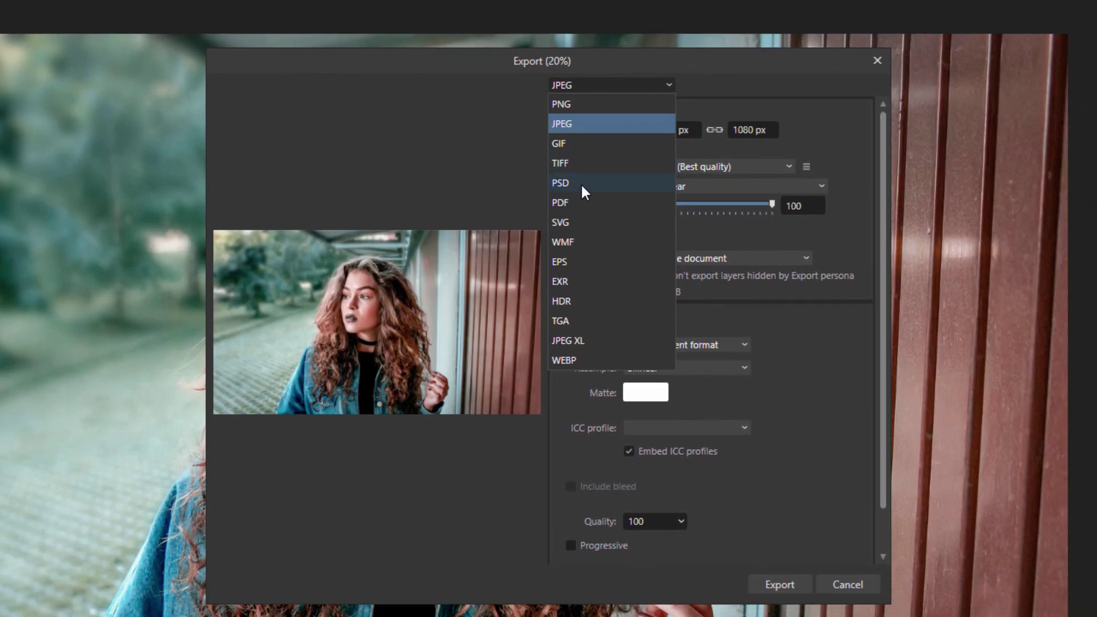
{"action": "left_click", "coordinate": [562, 183]}
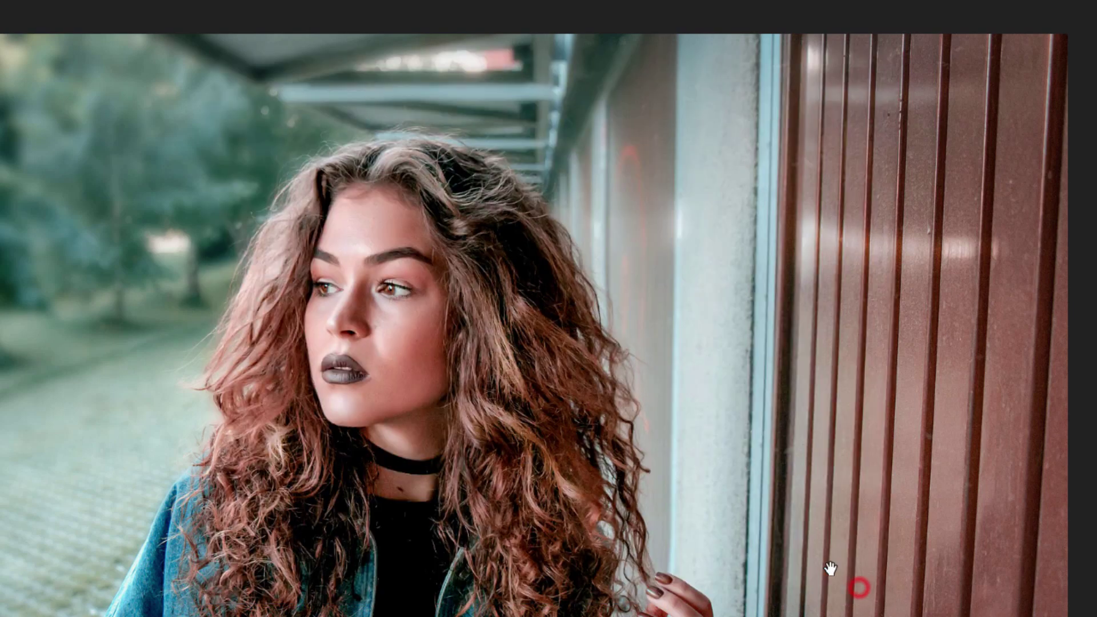
{"action": "left_click", "coordinate": [858, 586]}
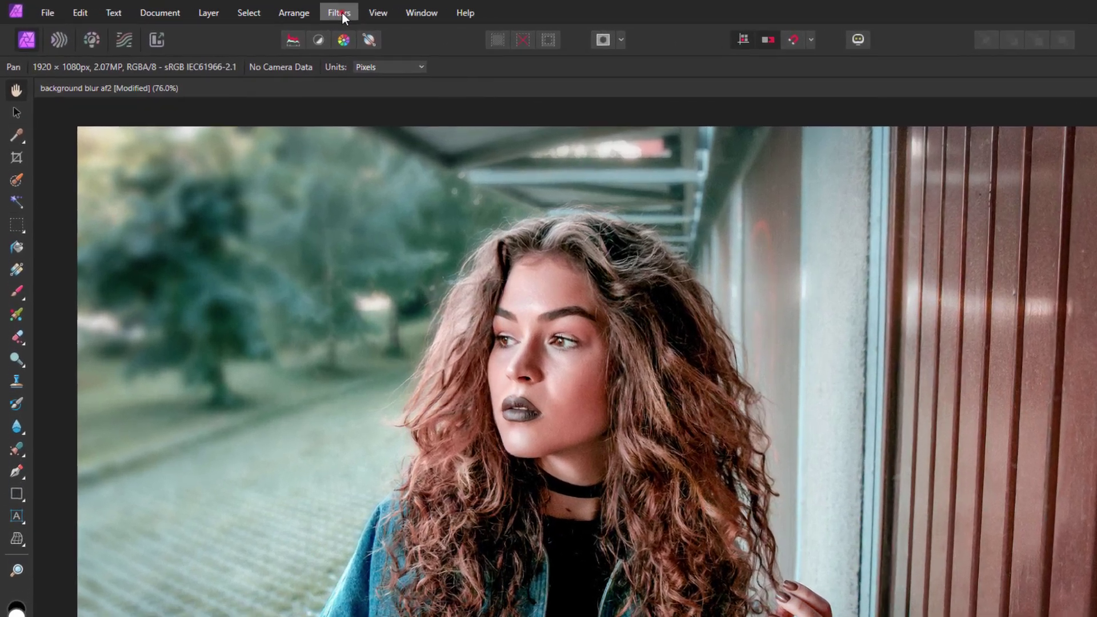
Open Affinity Photo's Filters menu.
{"action": "left_click", "coordinate": [270, 10]}
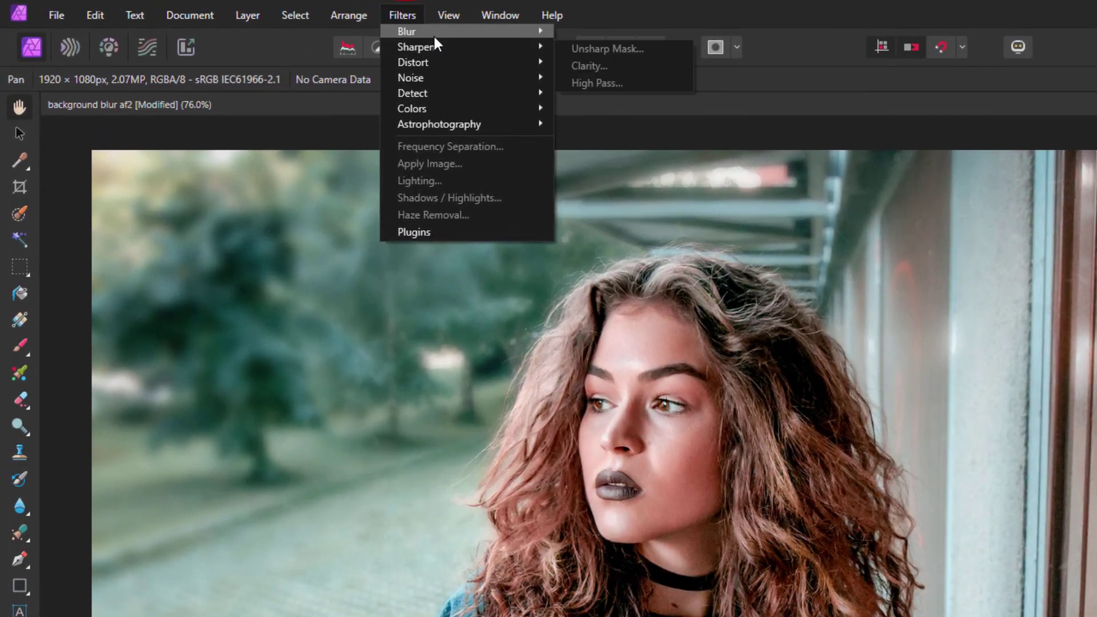